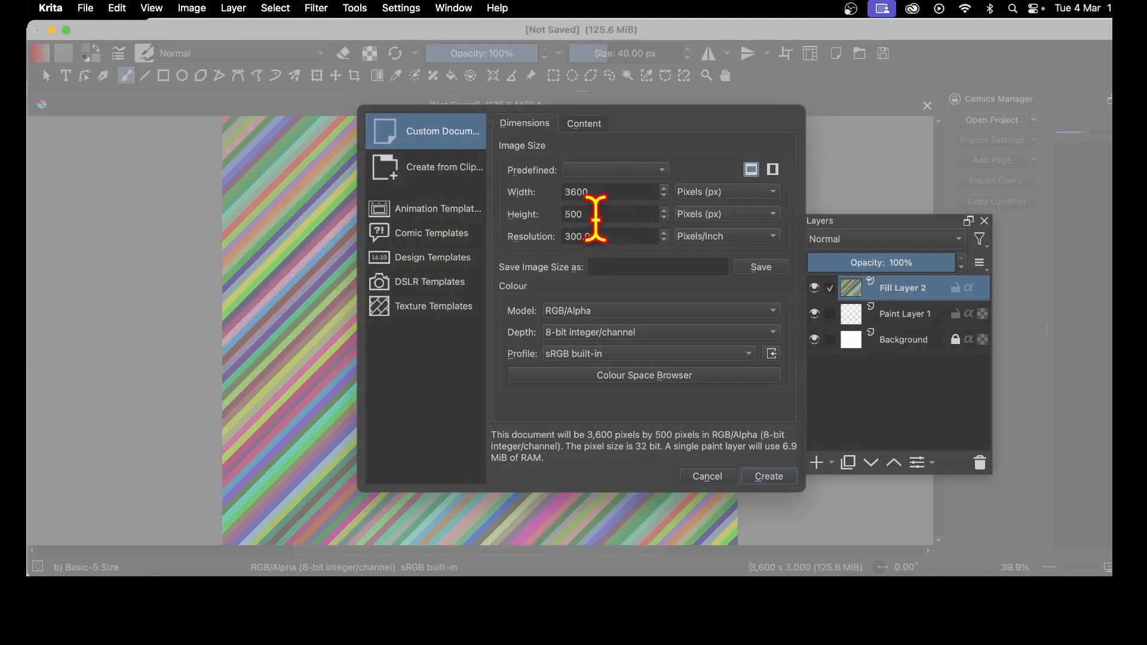
Step: Create a 3600 × 500 px document at 300 pixels/inch and make a rectangular selection over roughly its left third
click(768, 478)
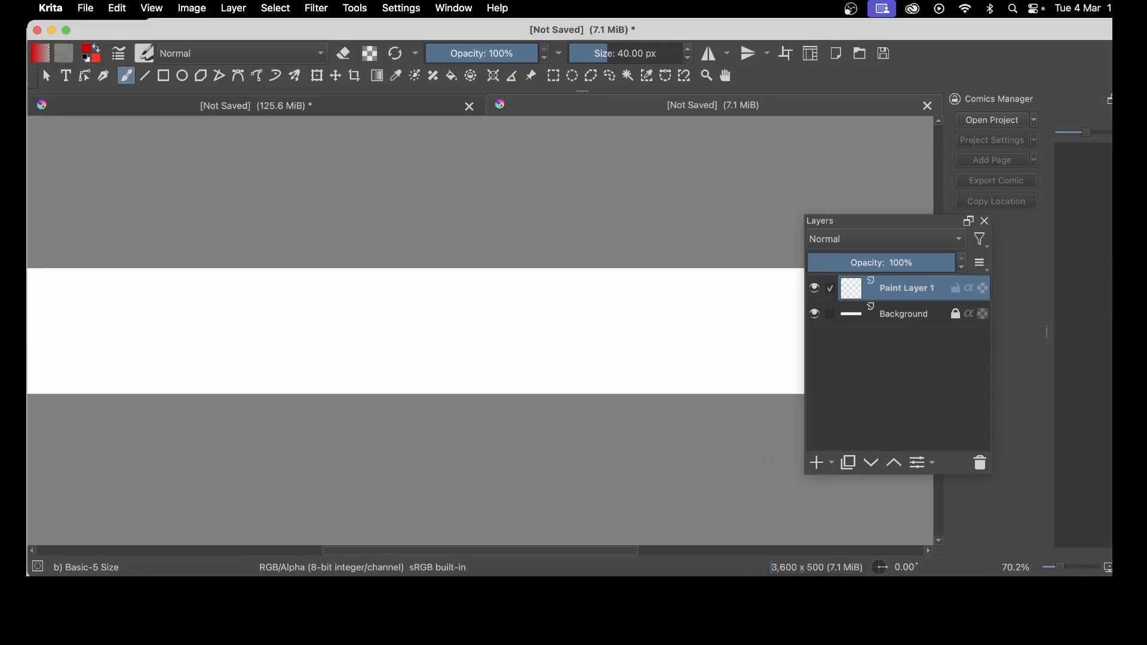
click(553, 76)
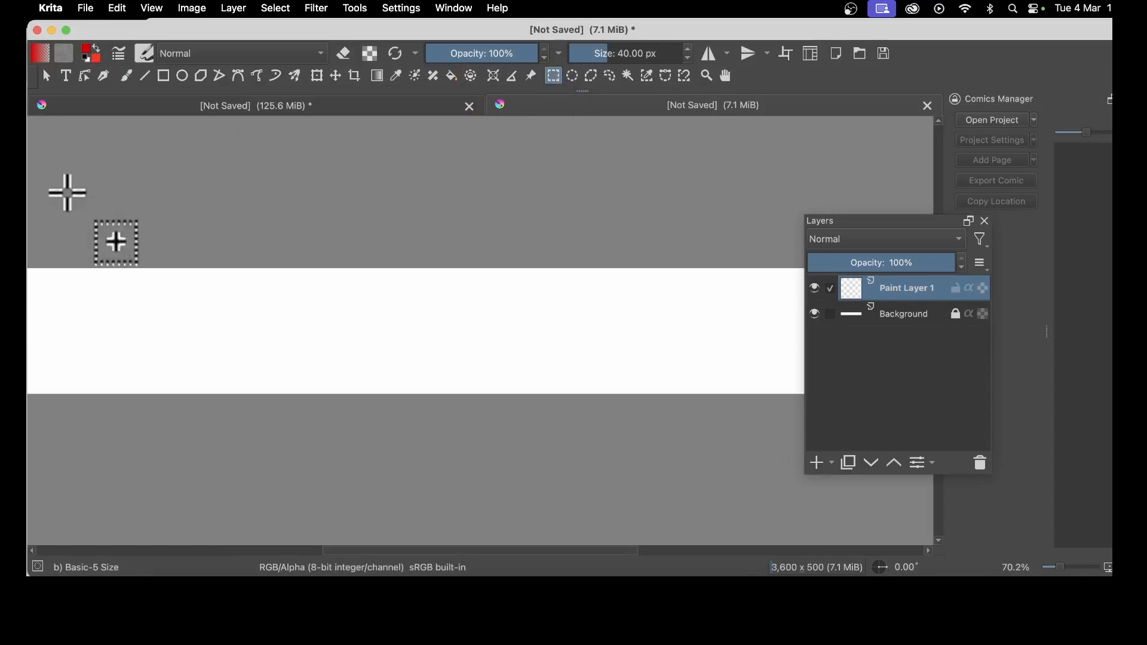
click(706, 75)
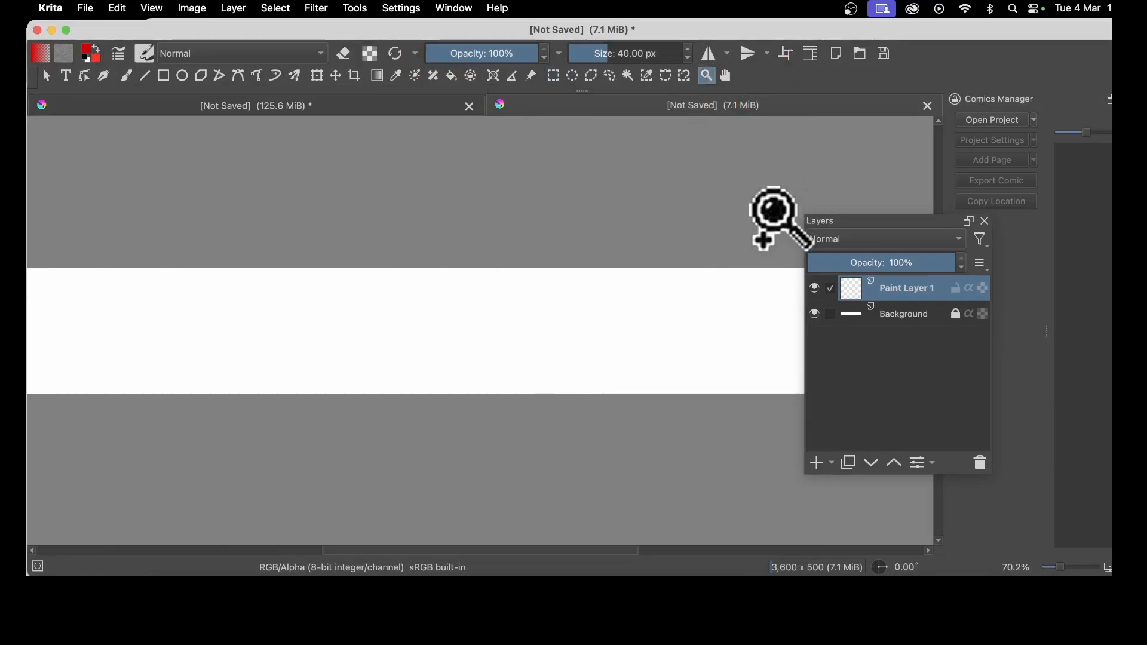
scroll(763, 224, down, 1)
drag(866, 216, 893, 358)
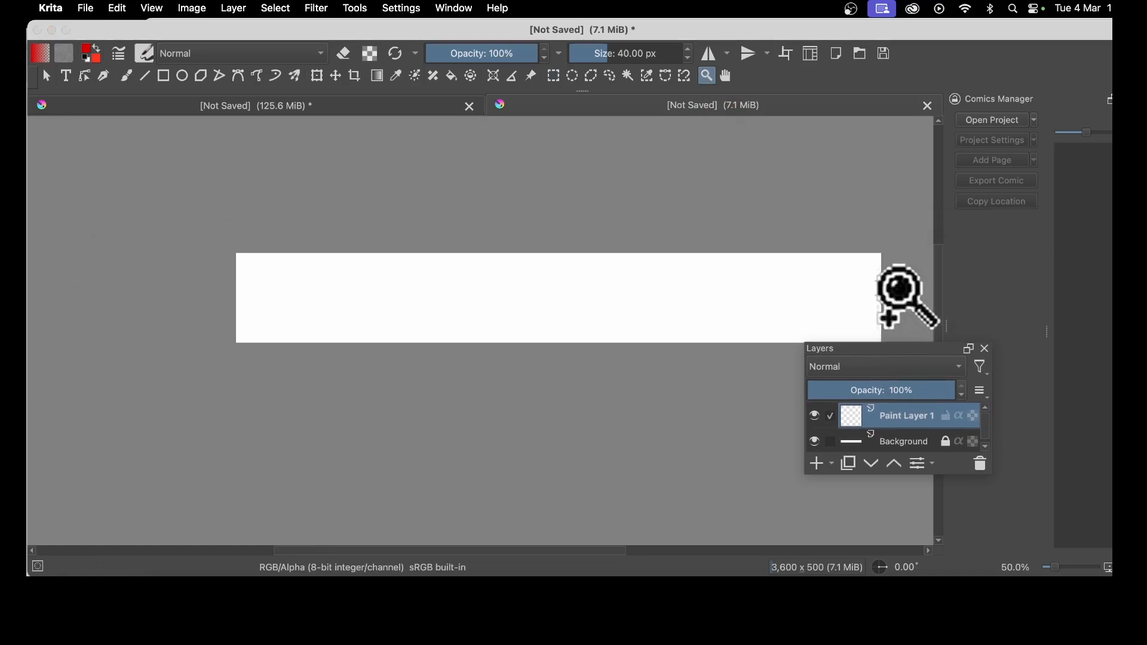
click(554, 75)
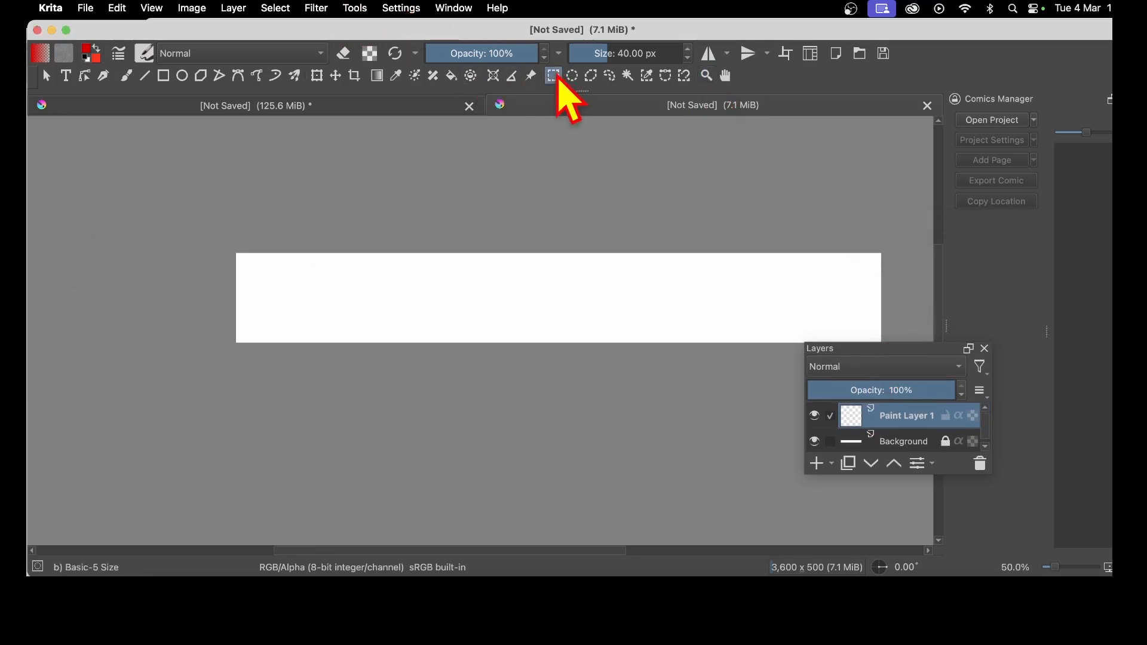
drag(225, 241, 434, 359)
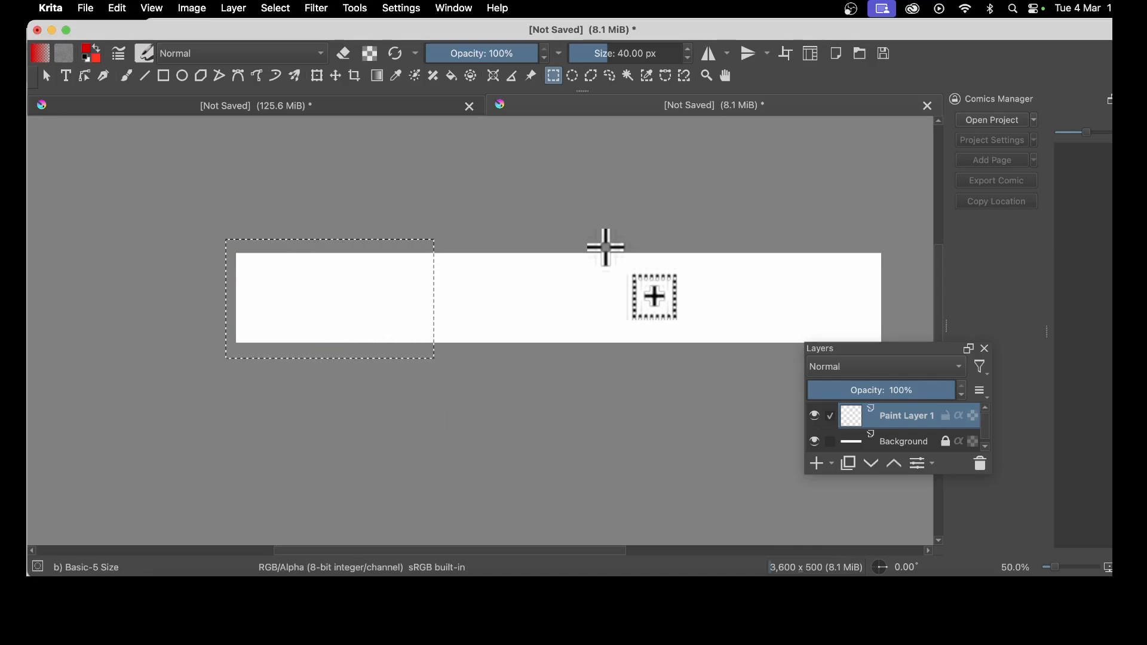
Step: Fill the selection with the G'MIC Array [Random Colors] filter using 20 X-Tiles, 1 Y-Tile and opacity 1
click(330, 7)
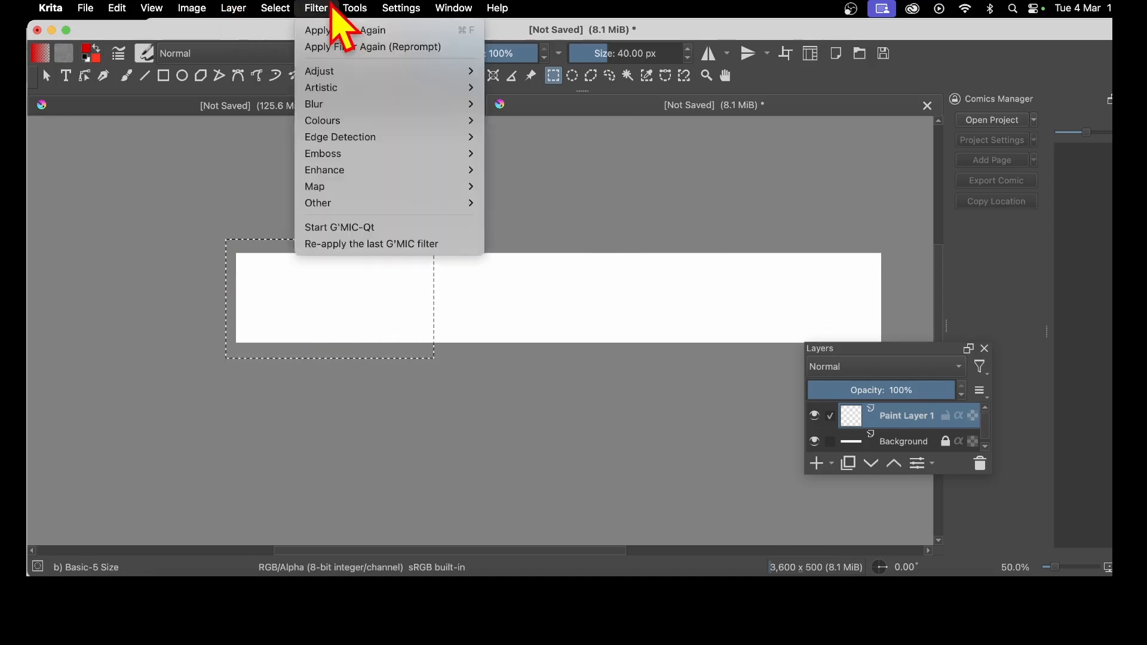
click(371, 227)
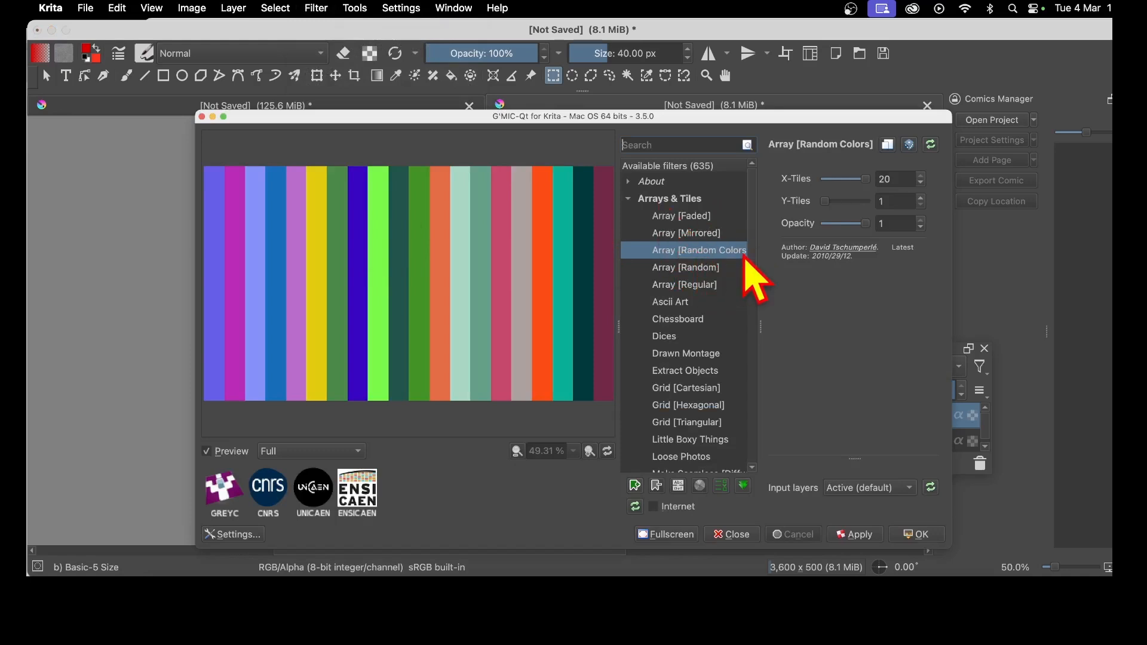
click(891, 182)
drag(885, 183, 858, 184)
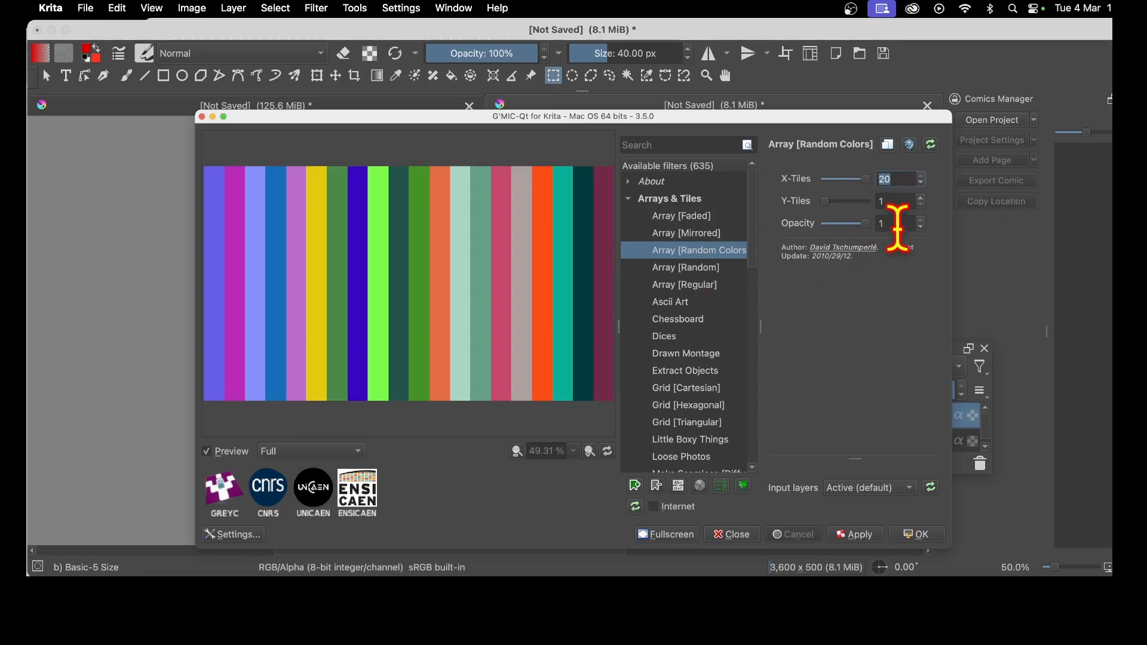
click(922, 535)
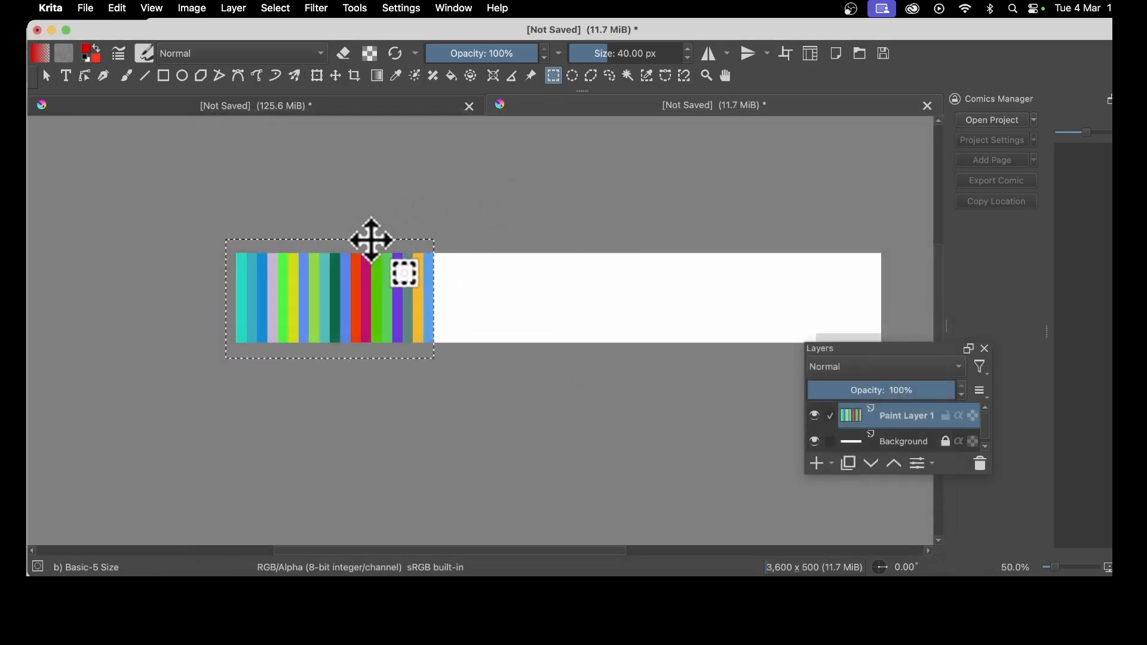
Step: Shift the selection right to the edge of the first striped block and re-apply the last G'MIC filter there
drag(371, 239, 580, 243)
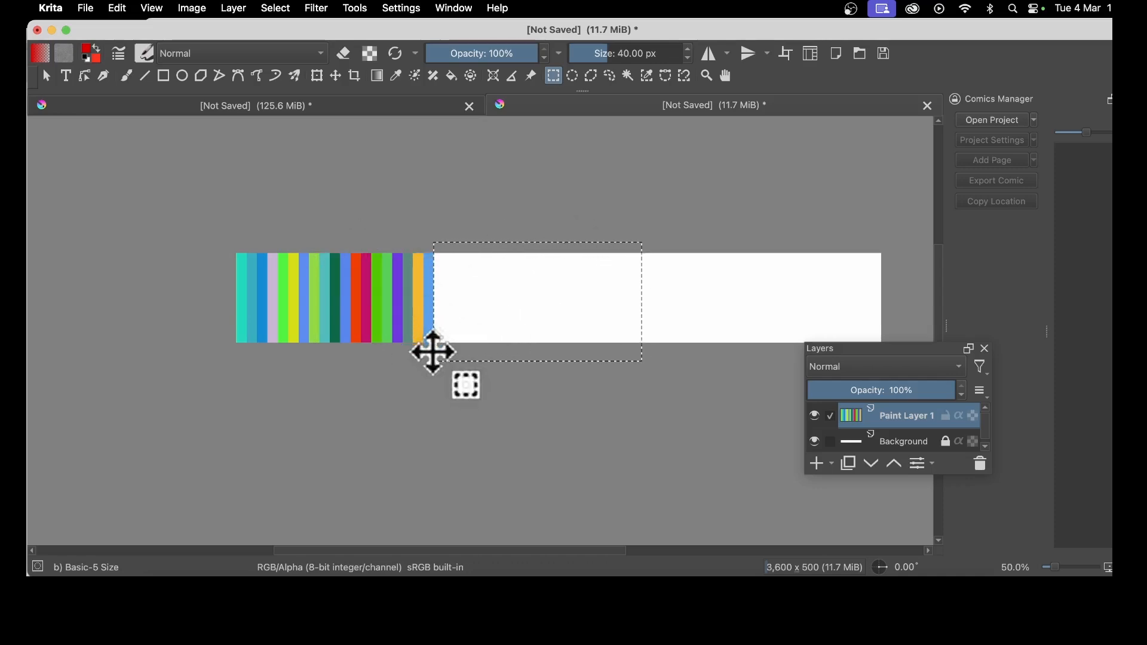
click(323, 6)
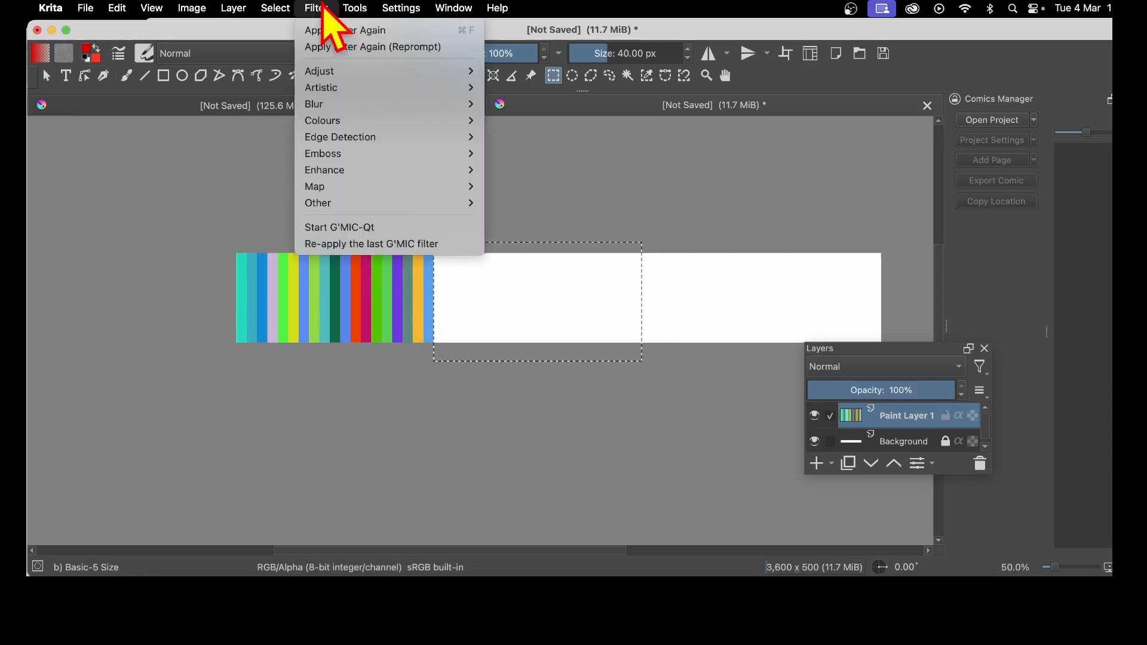
click(373, 245)
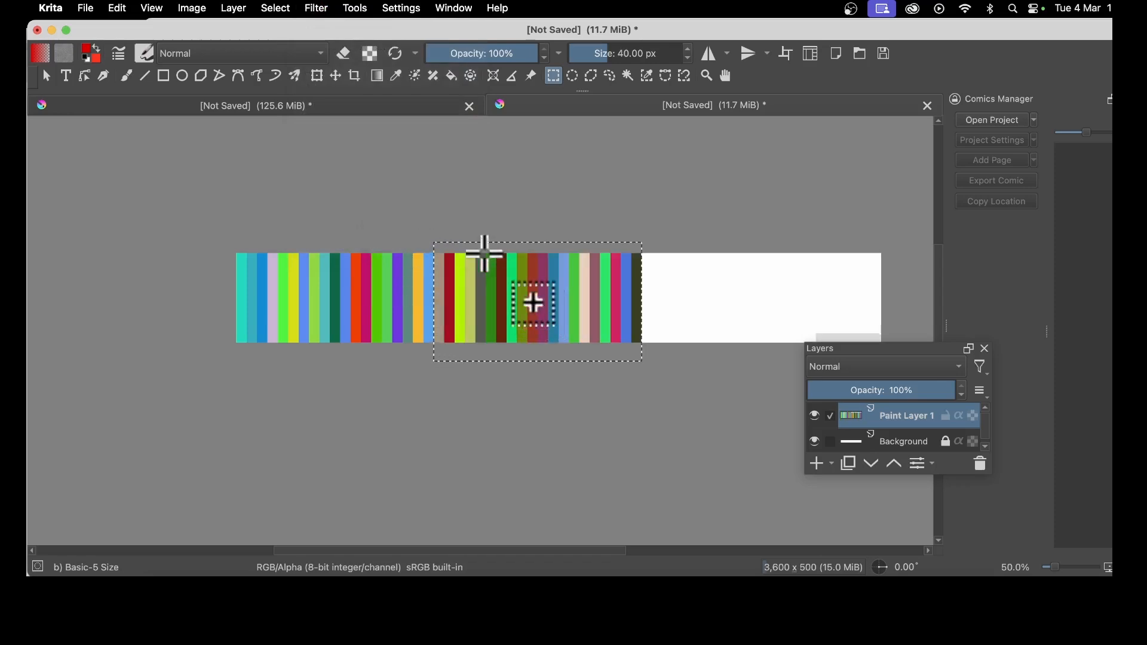
Step: Move the selection to the end of the second striped block and repeat the random-colour stripes filter
drag(471, 246, 679, 246)
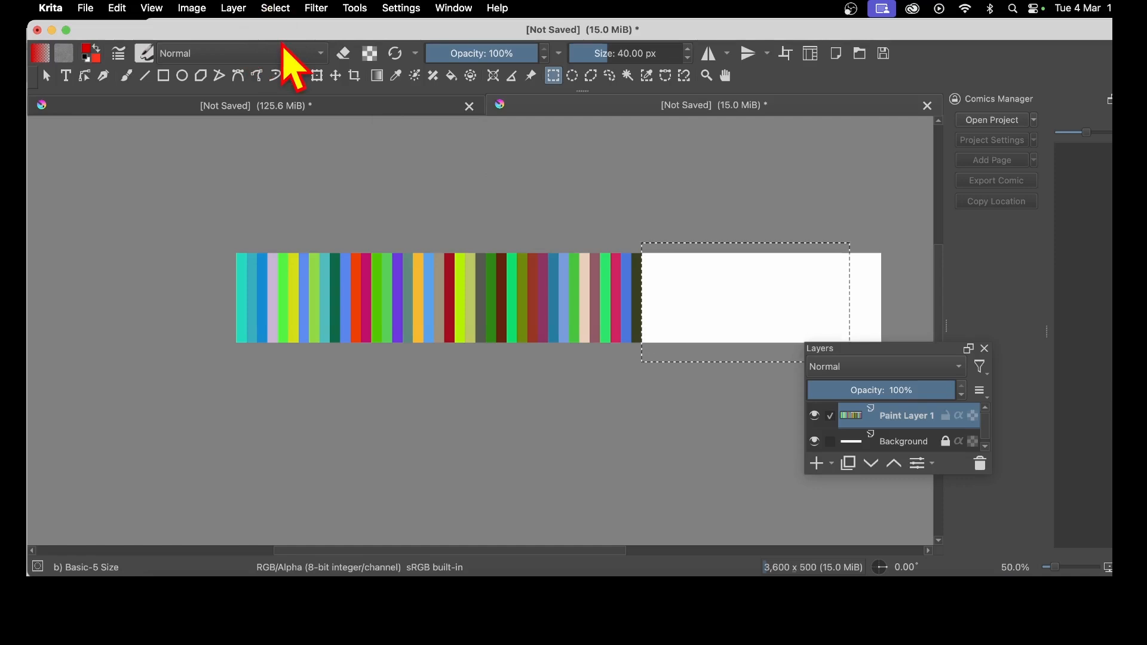
click(314, 7)
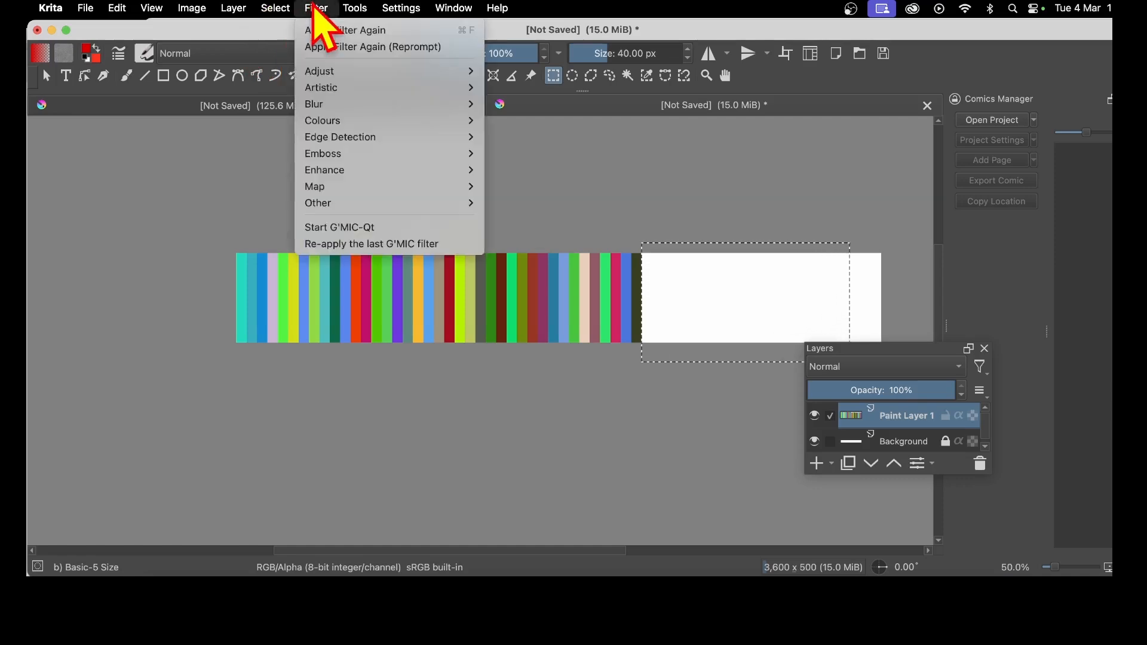
click(365, 244)
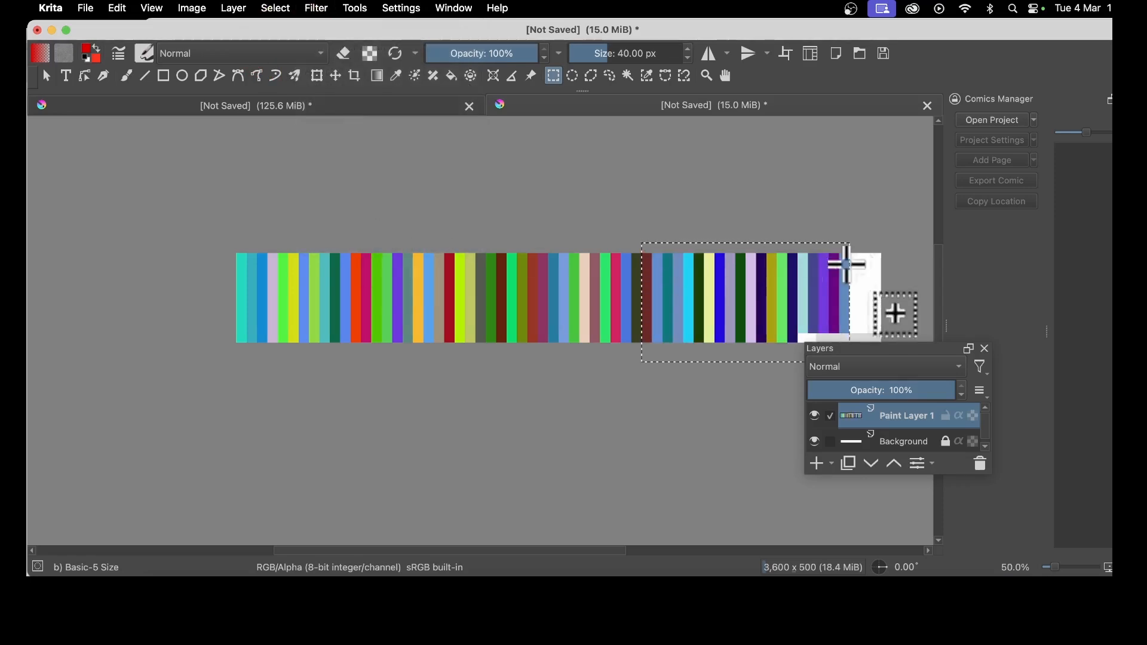
Step: Move the selection over the remaining white sliver at the strip's right end and fill it by re-applying the G'MIC filter
drag(693, 245, 902, 241)
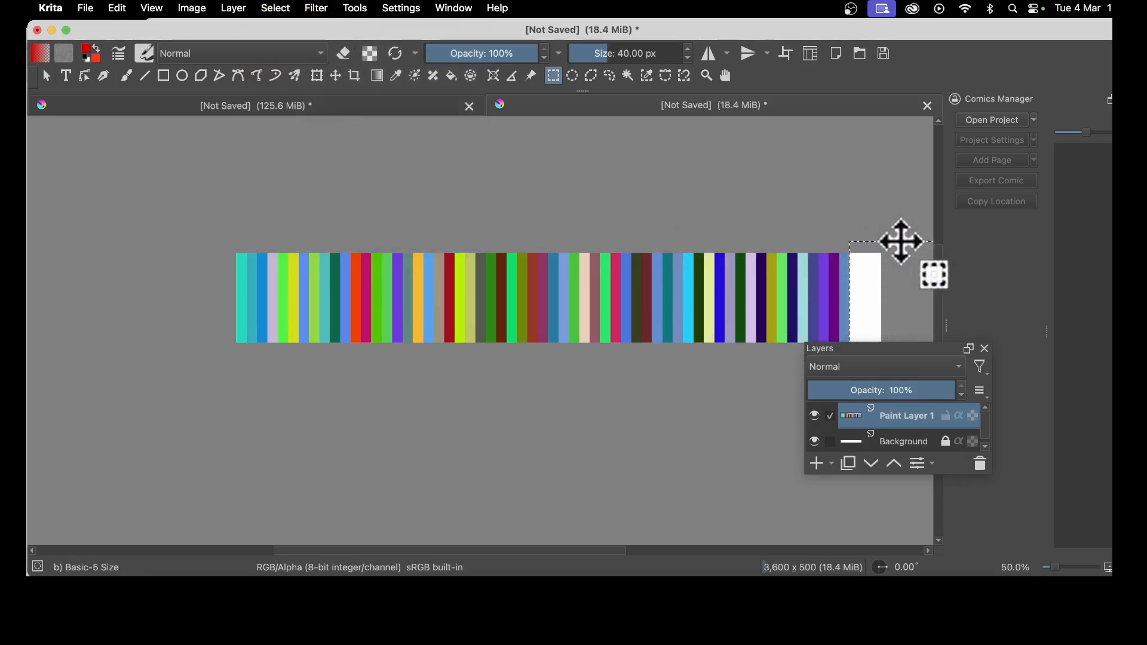
click(122, 8)
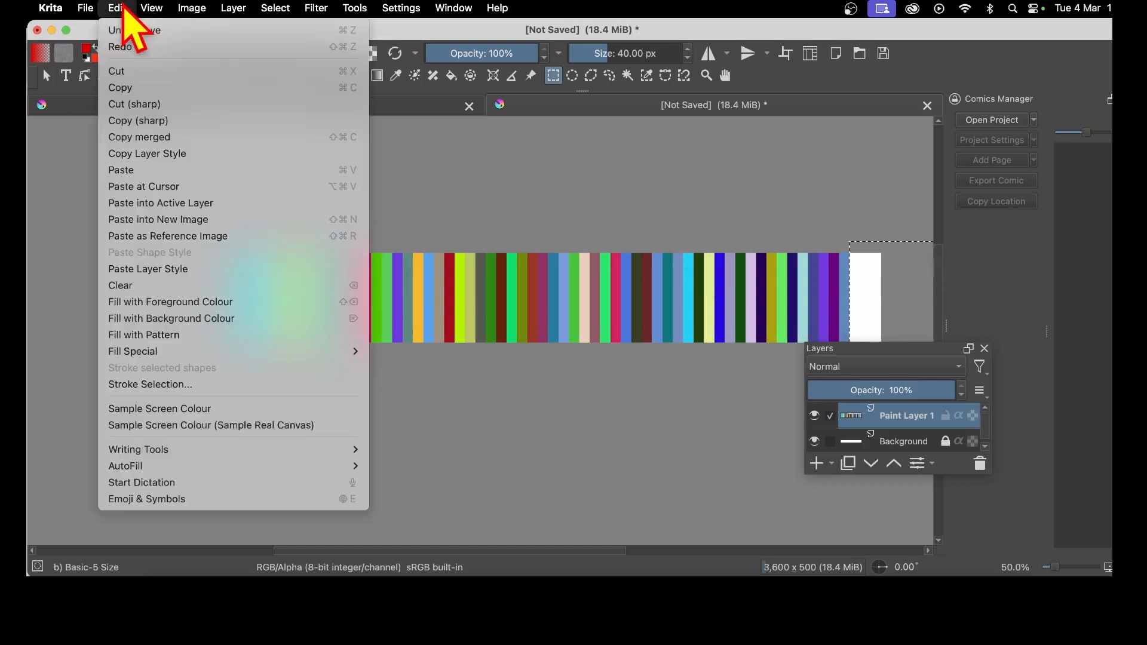
mouse_move(317, 17)
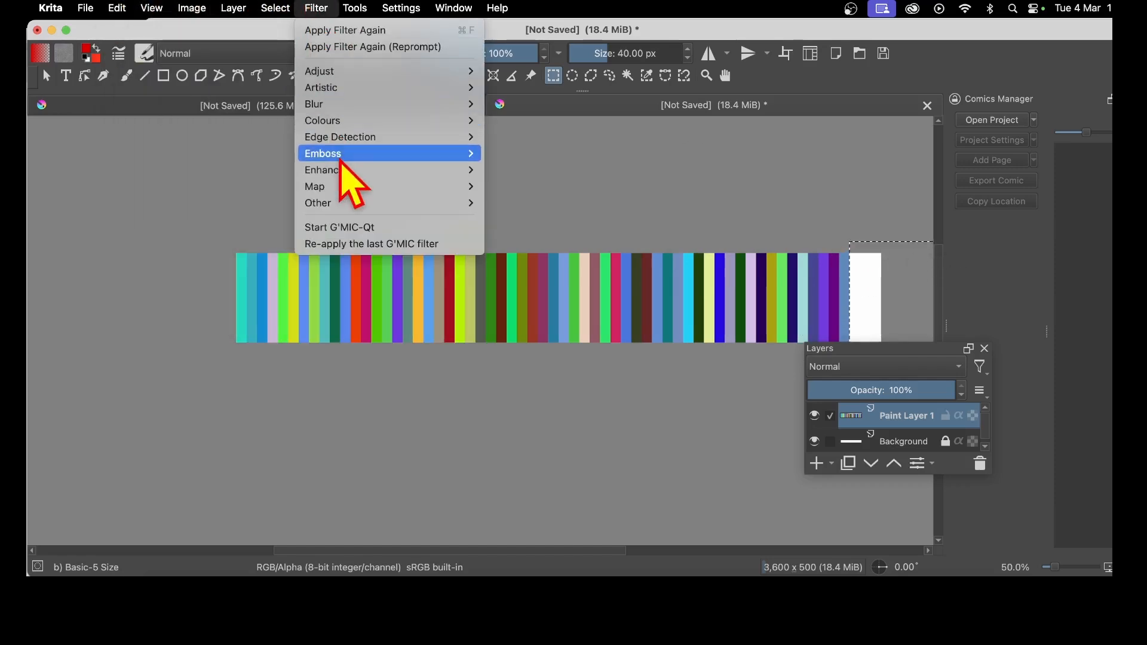
click(354, 243)
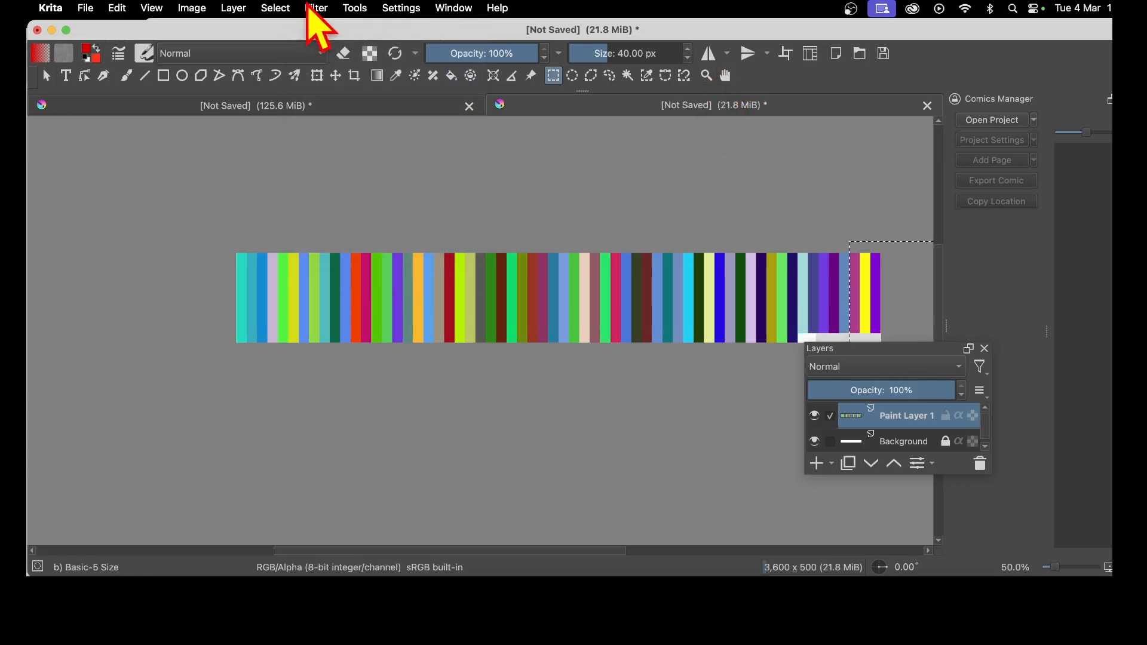
Step: Hide the Layers docker covering the strip and deselect the selected area
click(278, 8)
click(283, 49)
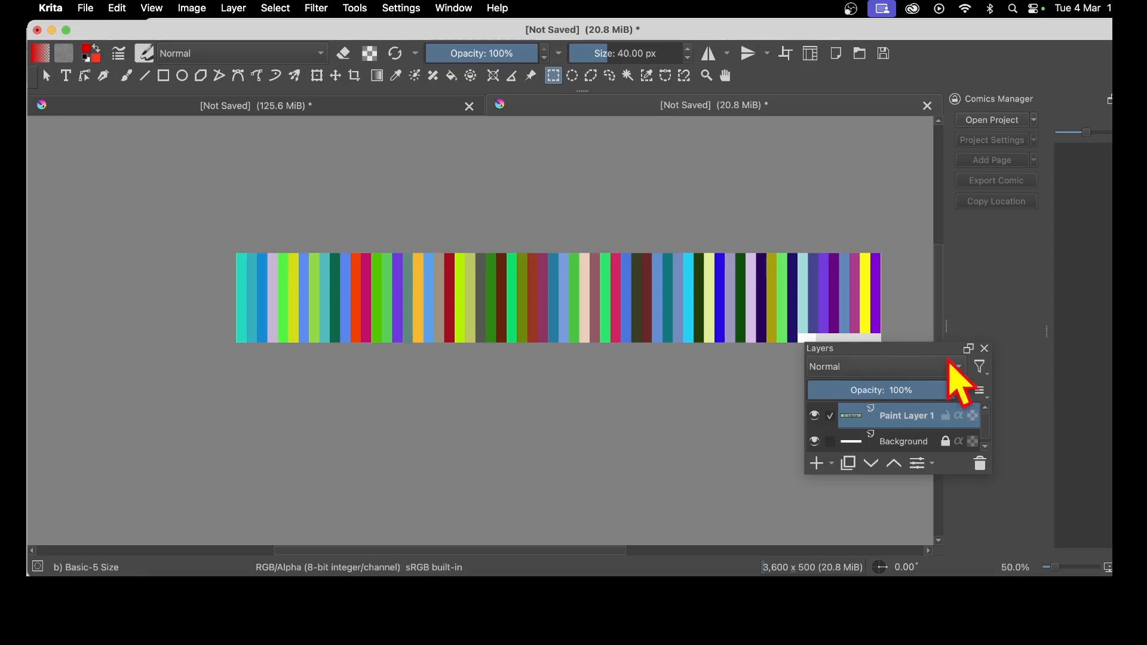
click(984, 348)
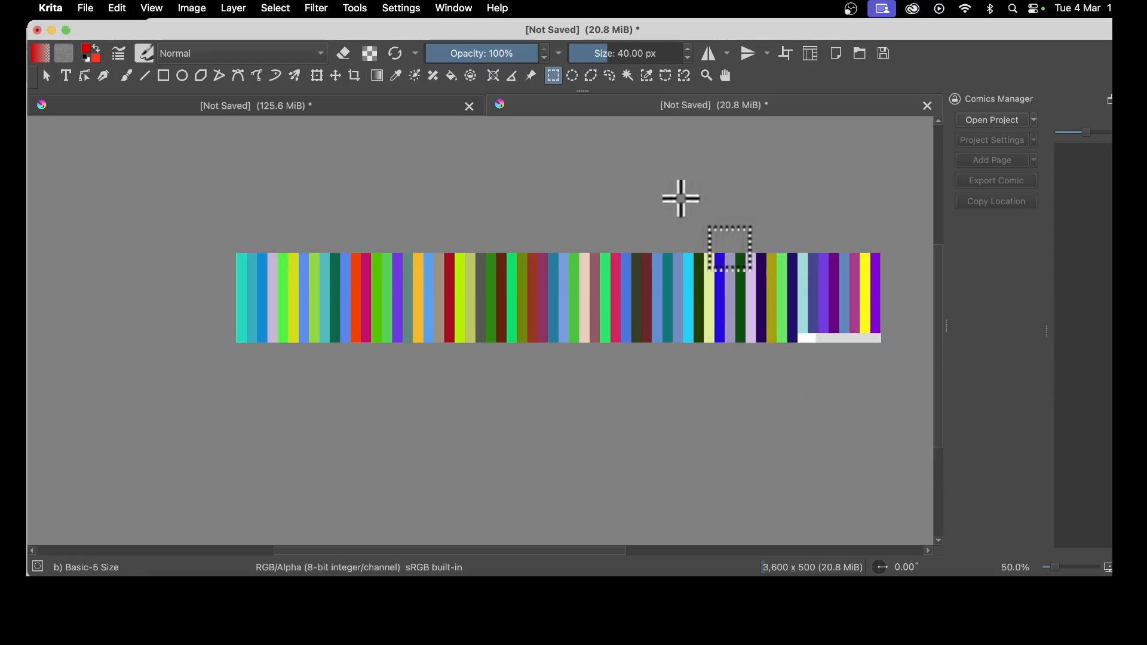
key(super+z)
drag(903, 279, 855, 278)
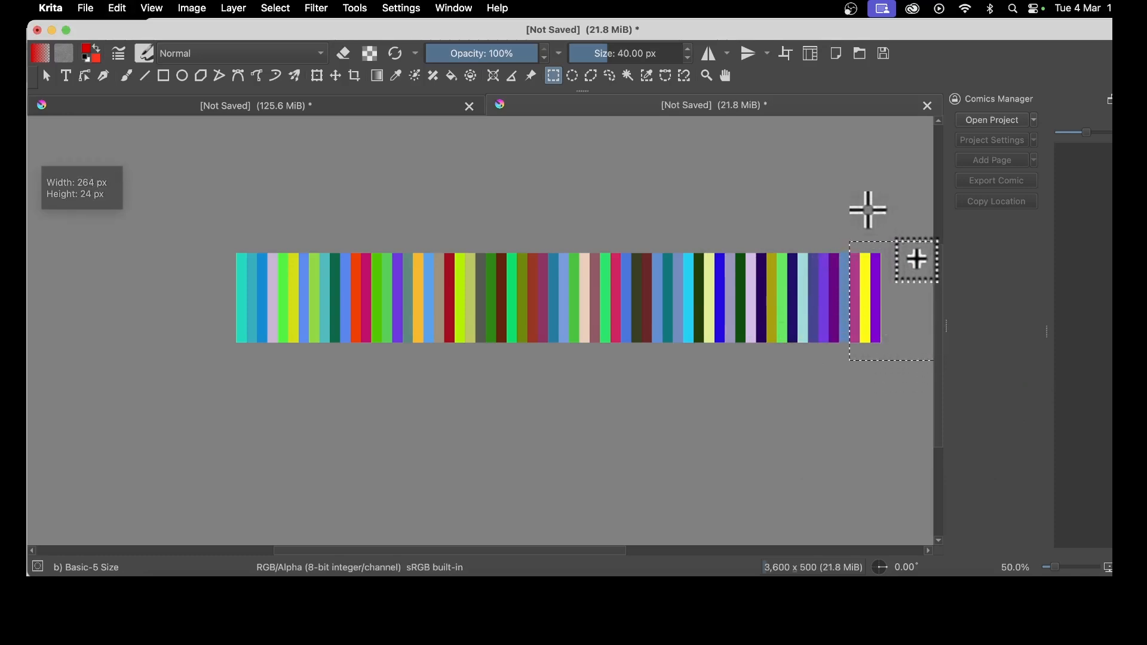
click(279, 7)
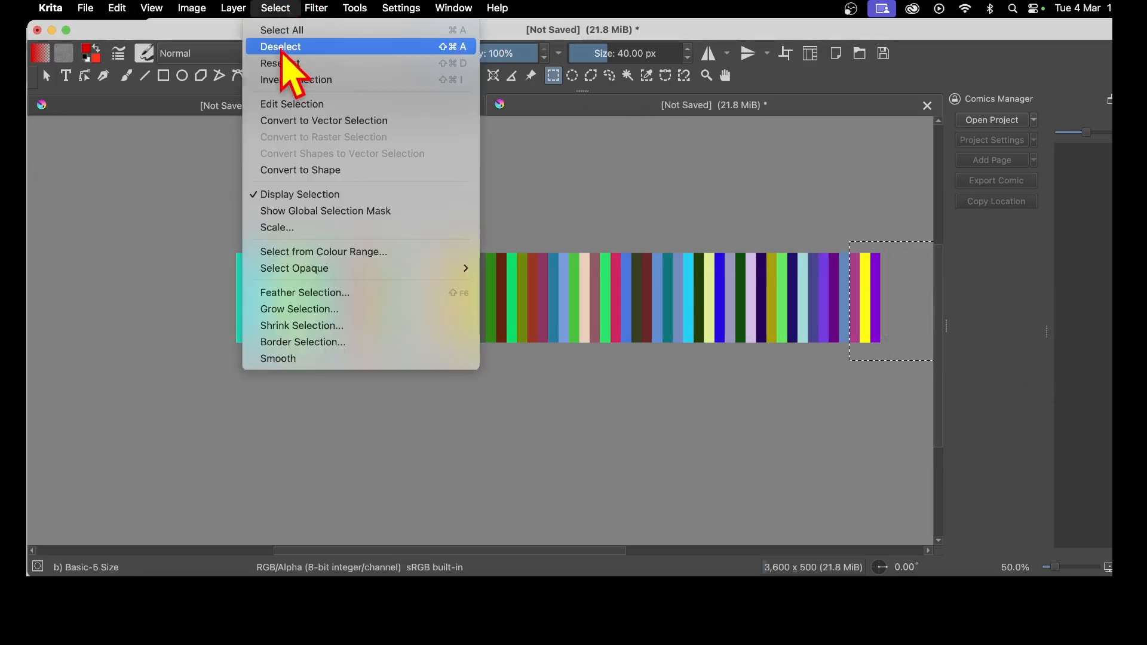
click(249, 52)
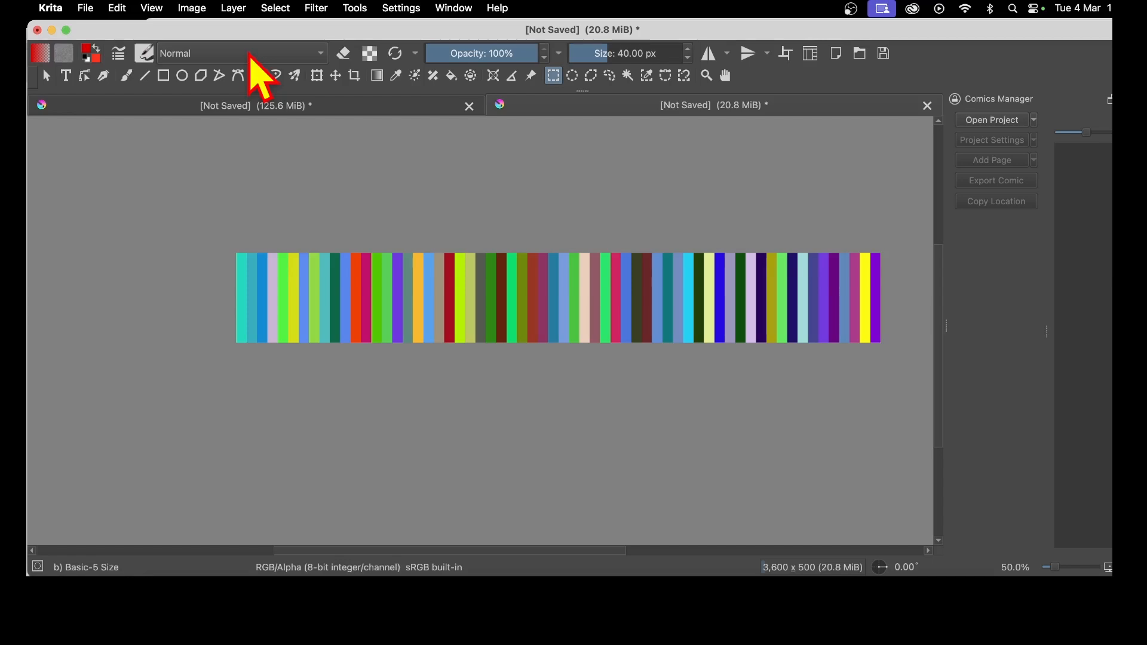
Step: Export the striped image to the Desktop as PNG file 1.png, replacing the existing file, with compression 2, sRGB conversion and alpha channel
click(86, 8)
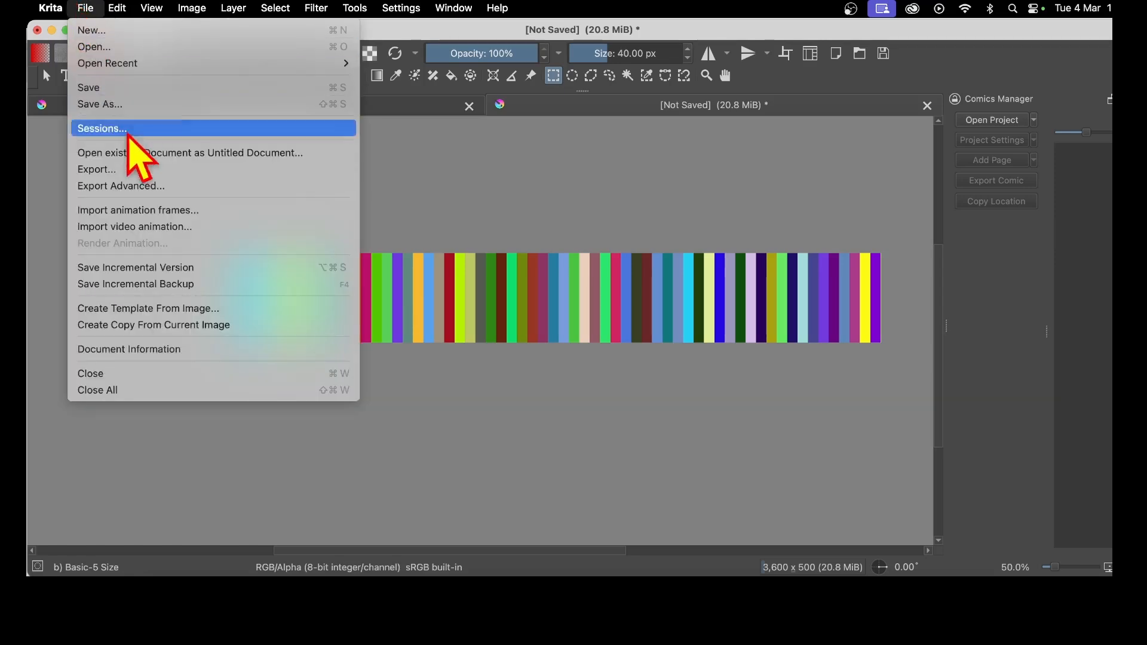
click(138, 170)
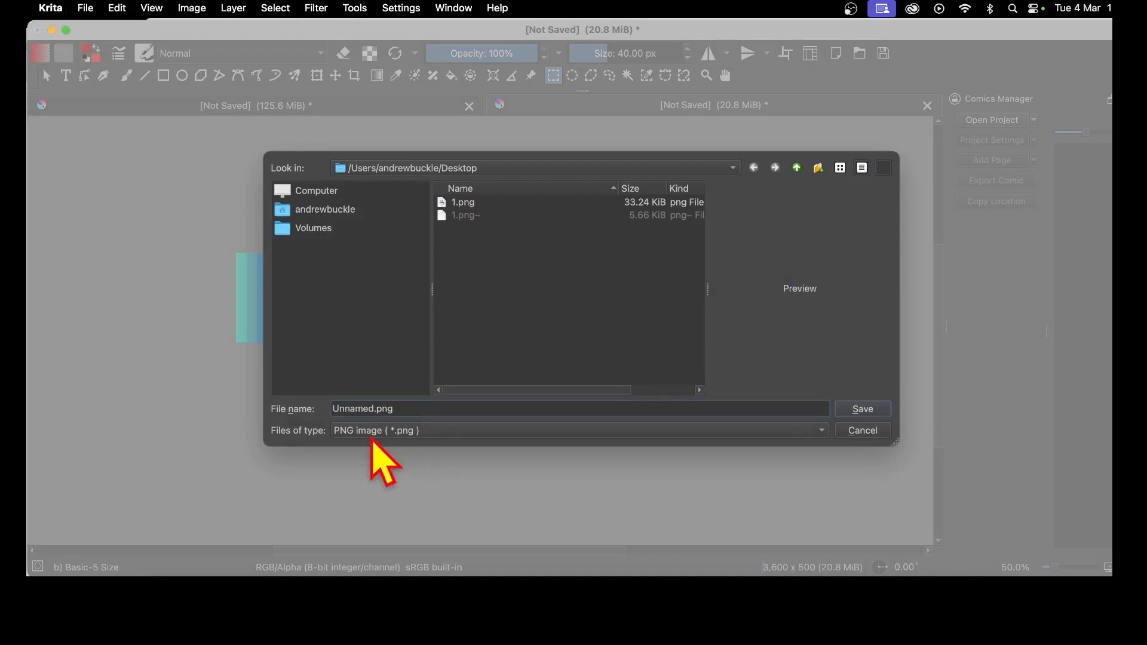
click(464, 204)
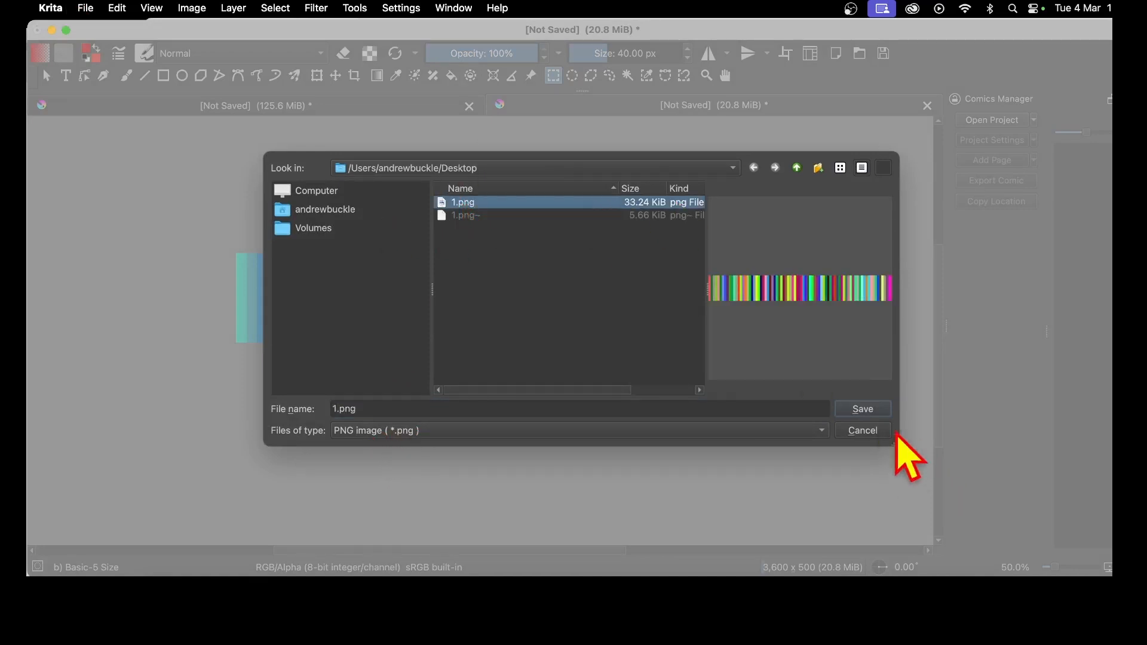
click(876, 414)
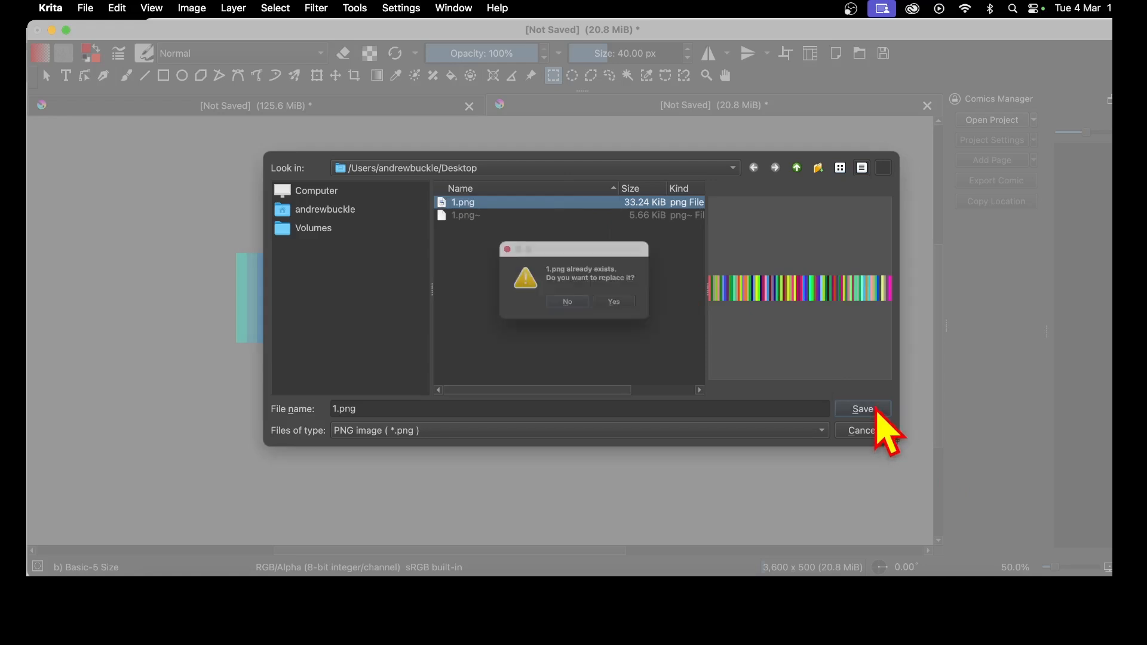
click(627, 309)
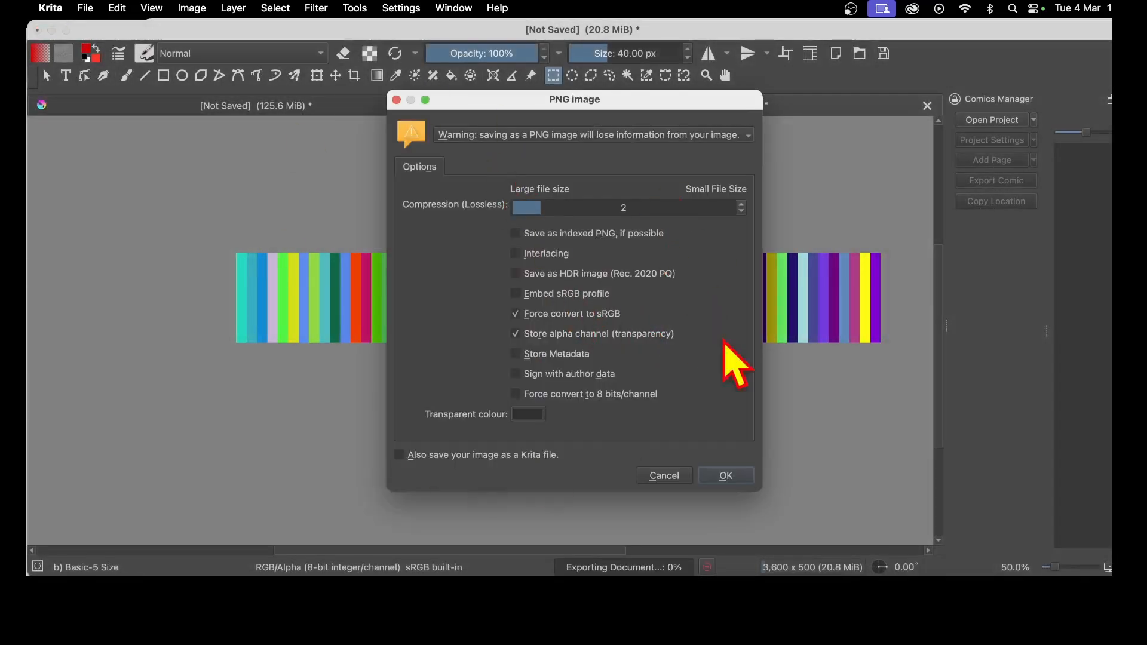
click(726, 475)
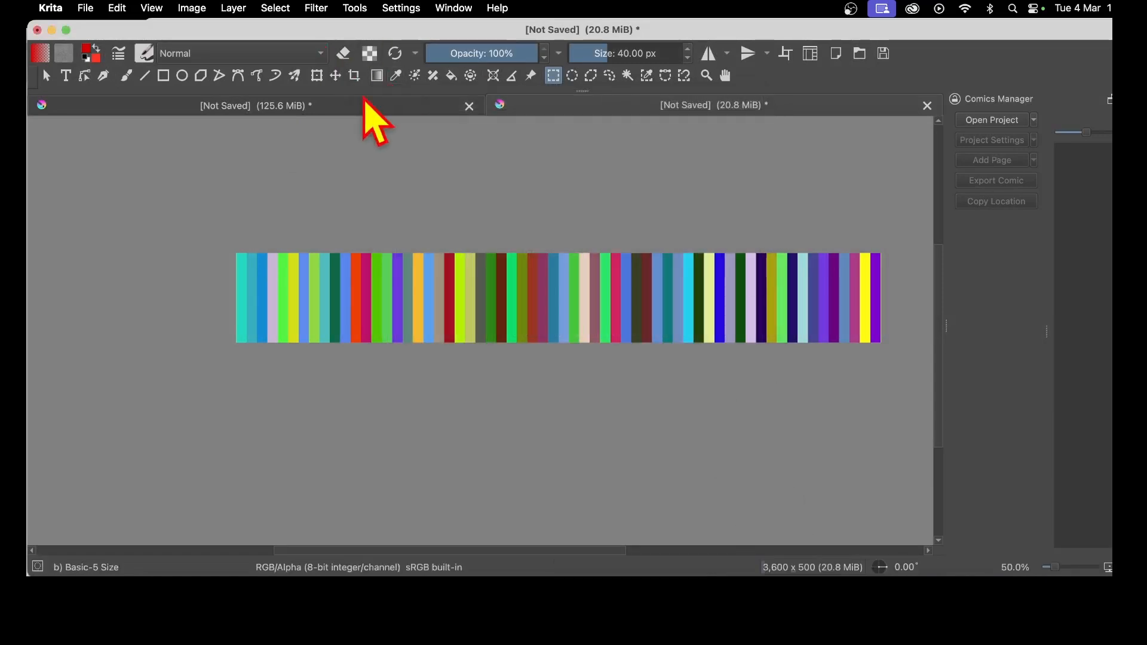
Step: Create a new 3600 × 3600 px document at 300 pixels/inch in RGB/Alpha, 8-bit
click(90, 8)
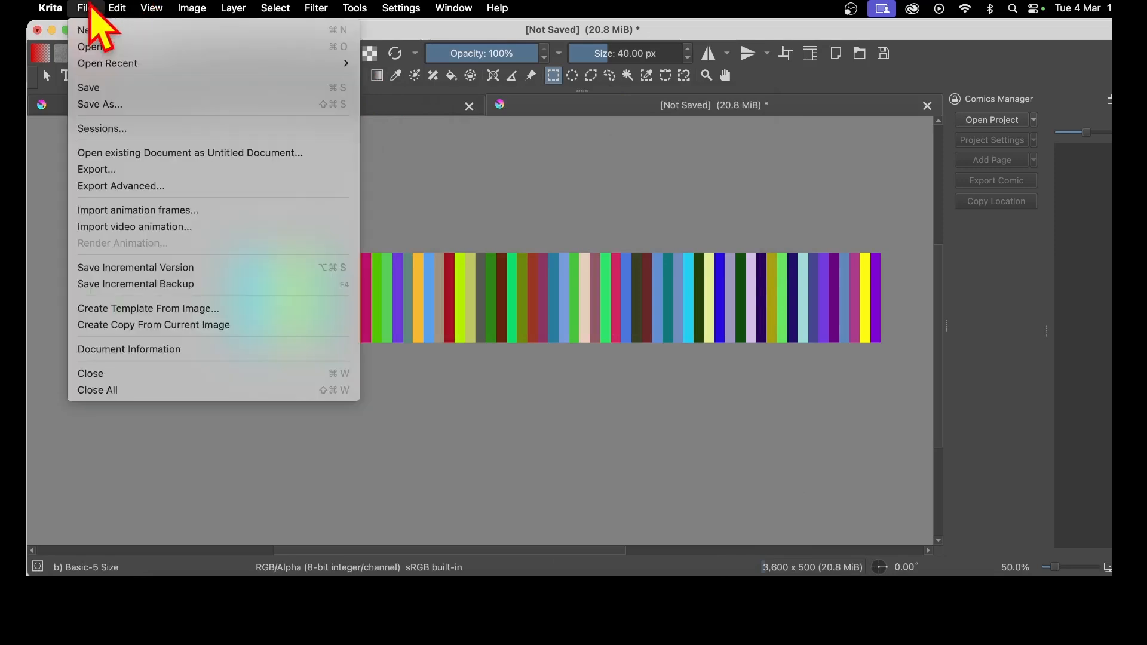
click(95, 30)
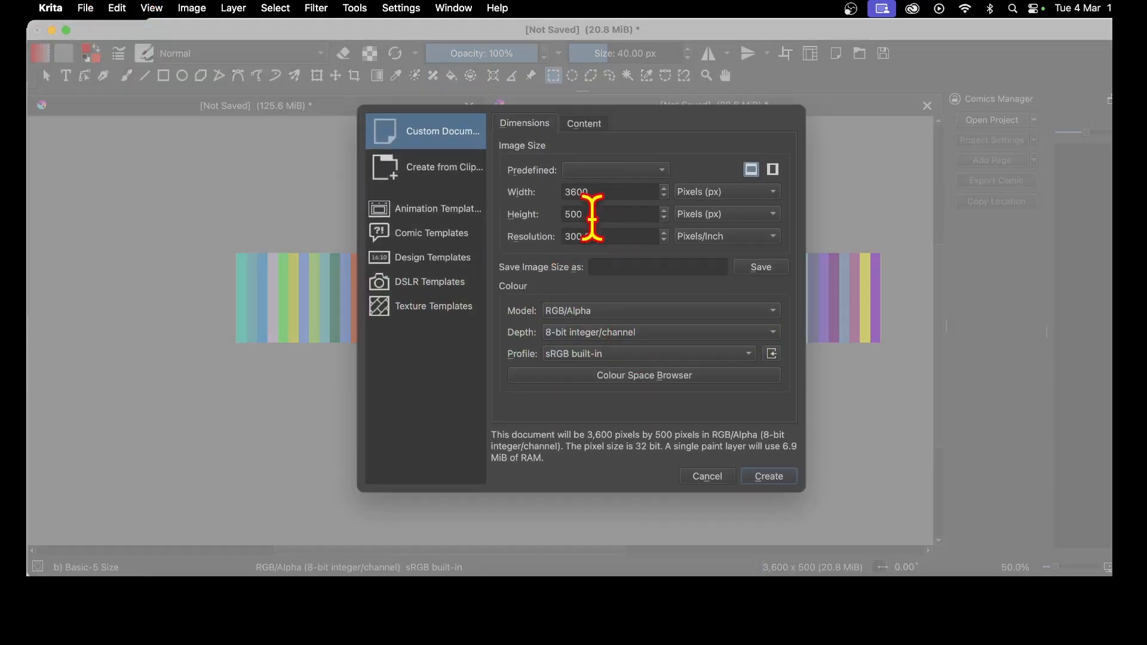
double_click(586, 215)
text(3600)
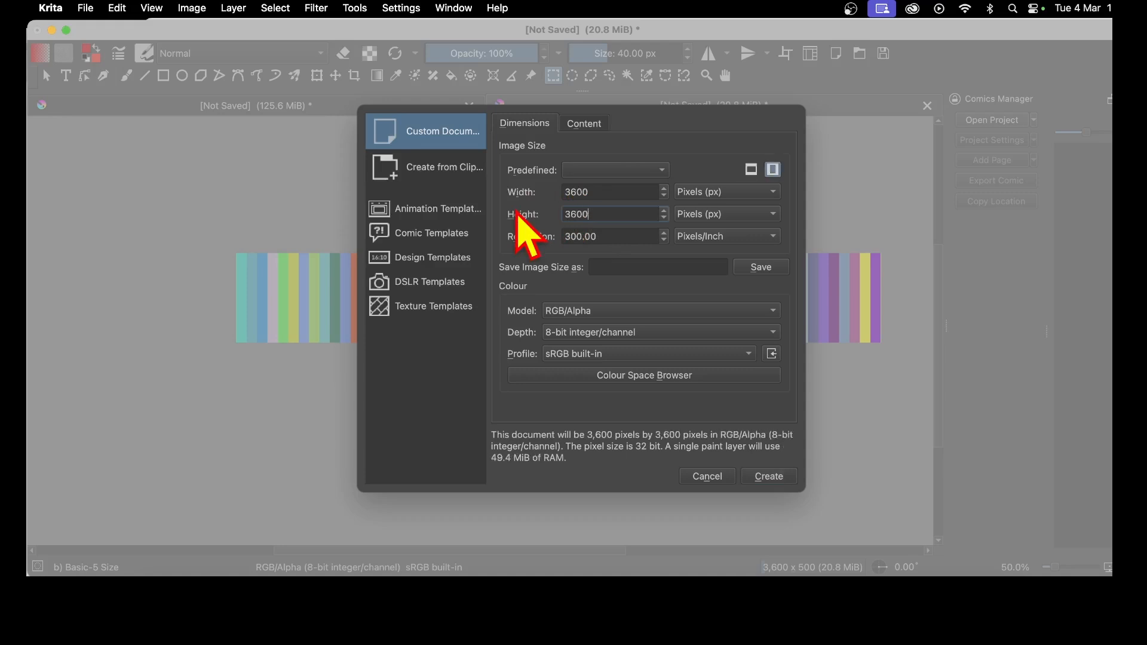
click(769, 475)
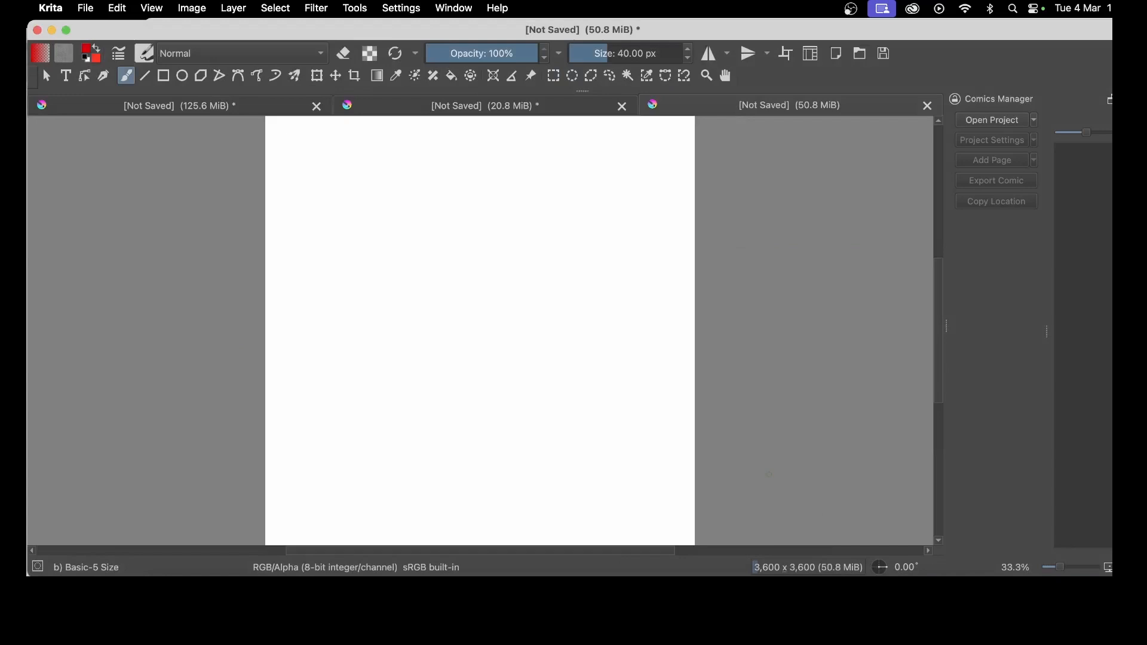
Step: Start a new fill layer and set its fill type to Pattern
click(237, 7)
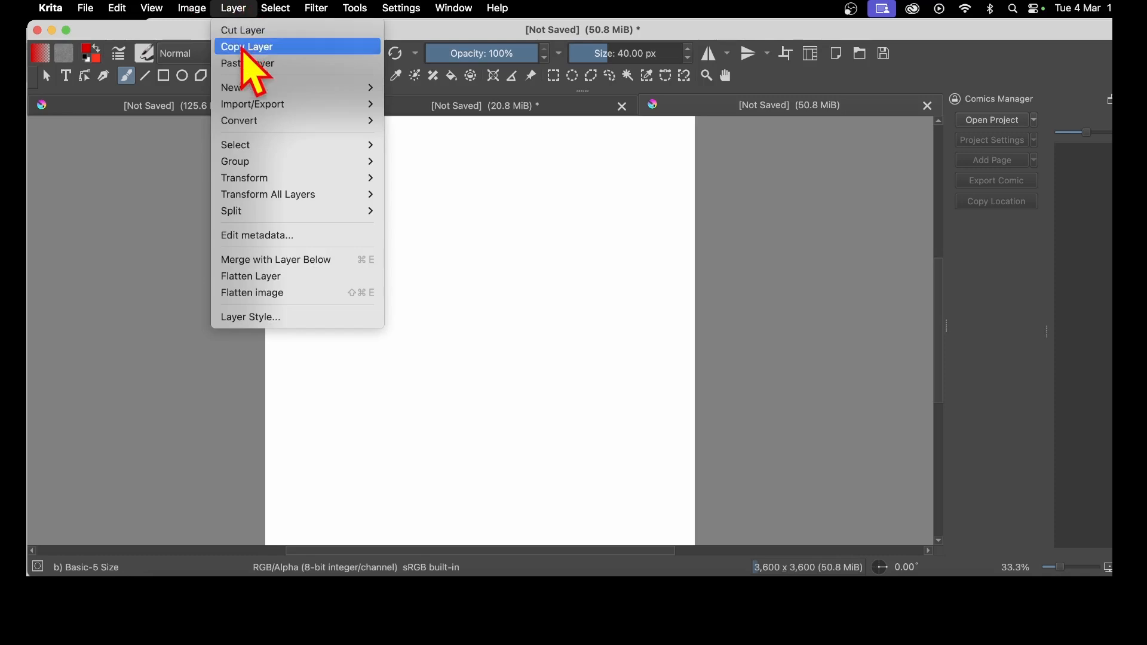
mouse_move(247, 89)
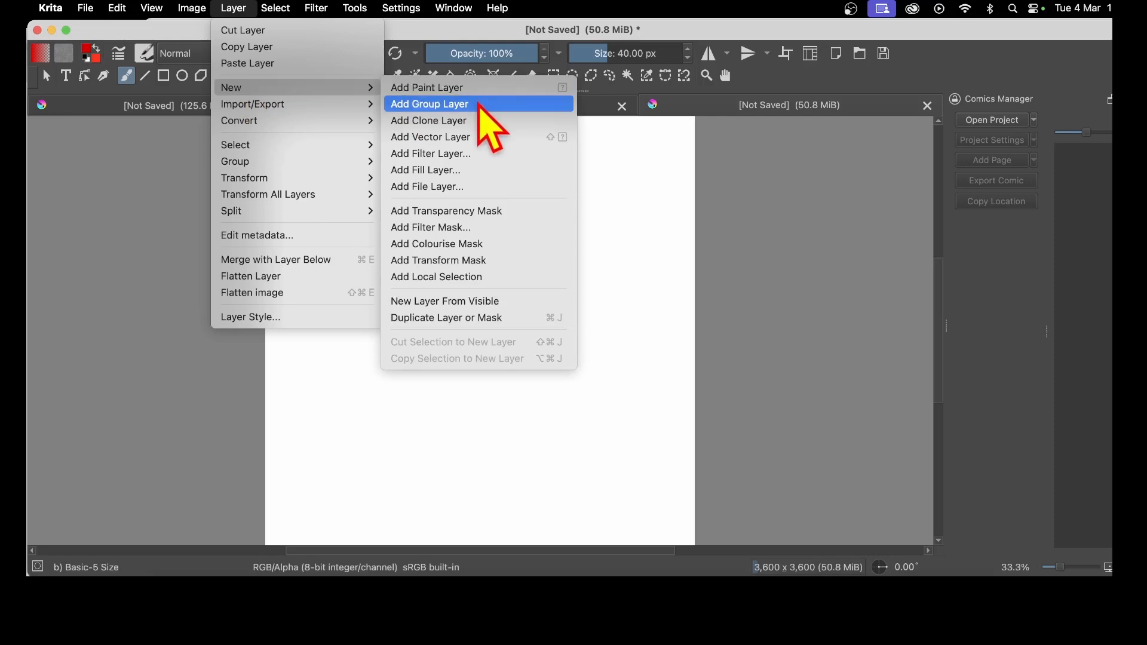
click(467, 172)
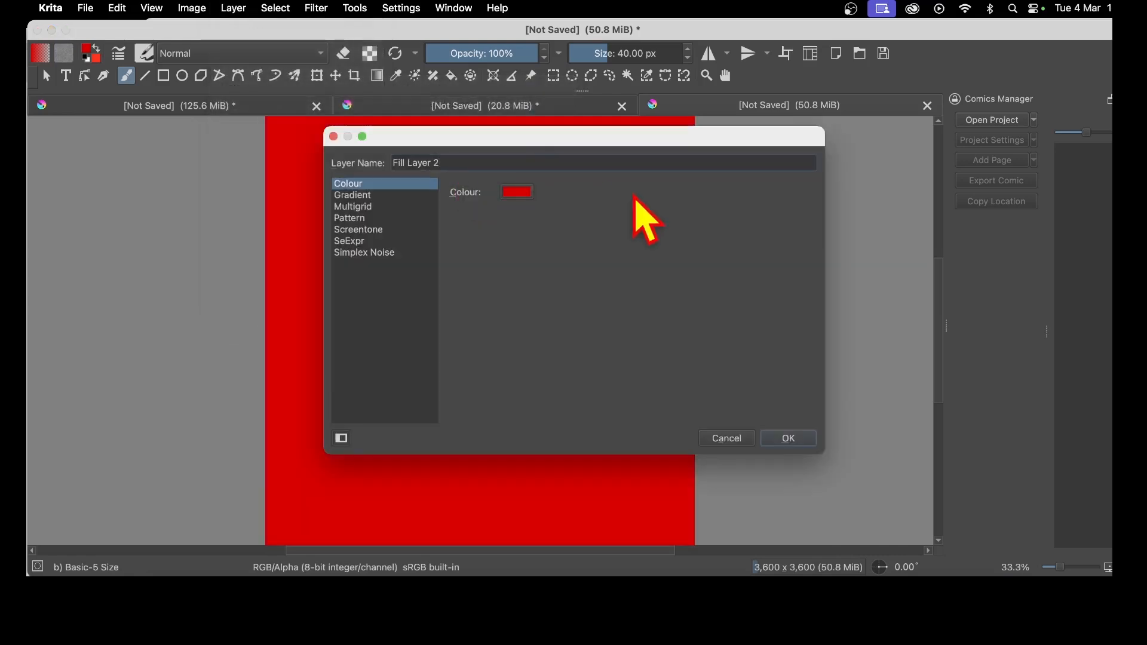
click(359, 197)
click(364, 207)
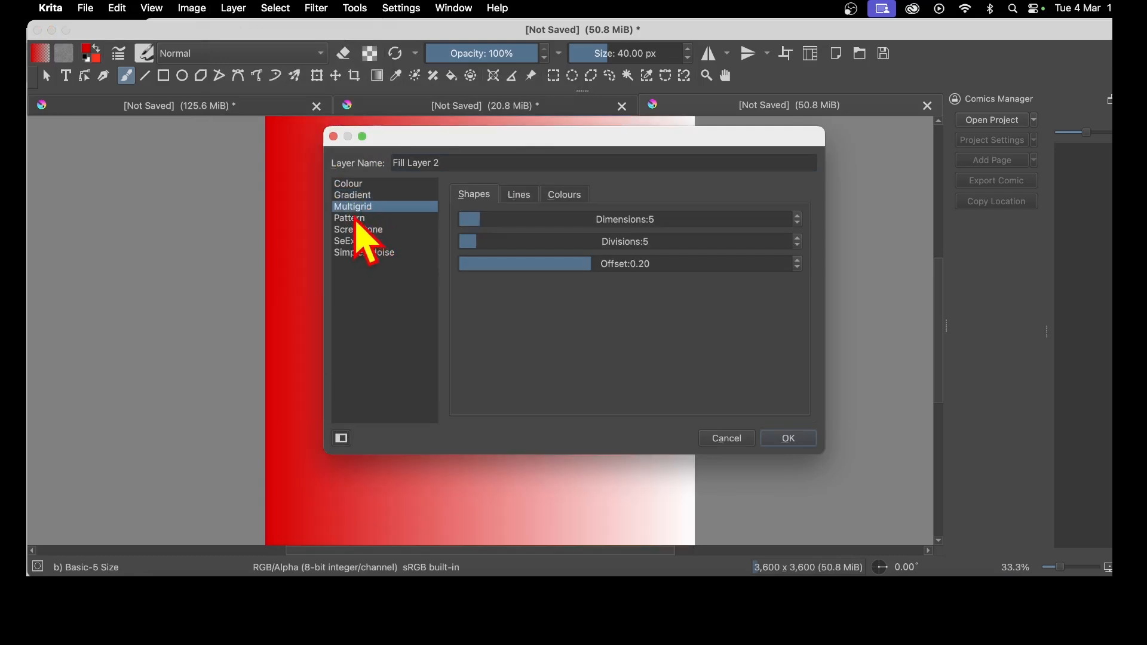
click(357, 219)
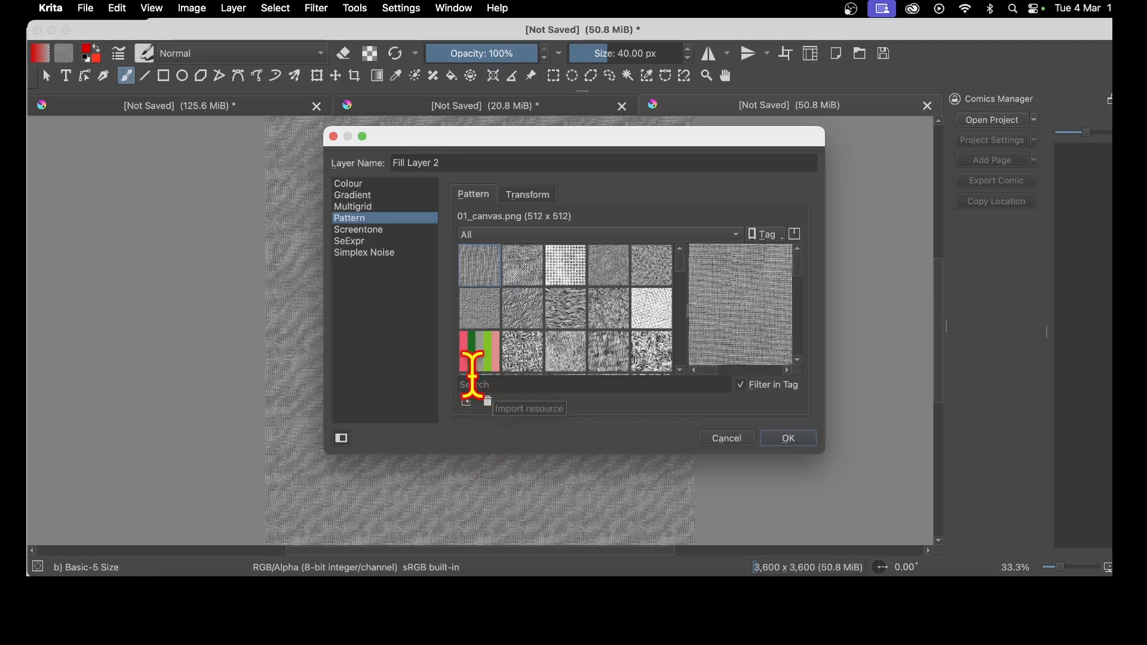
Step: Import 1.png from the Desktop into the pattern collection, overwriting the existing resource of the same name
click(467, 401)
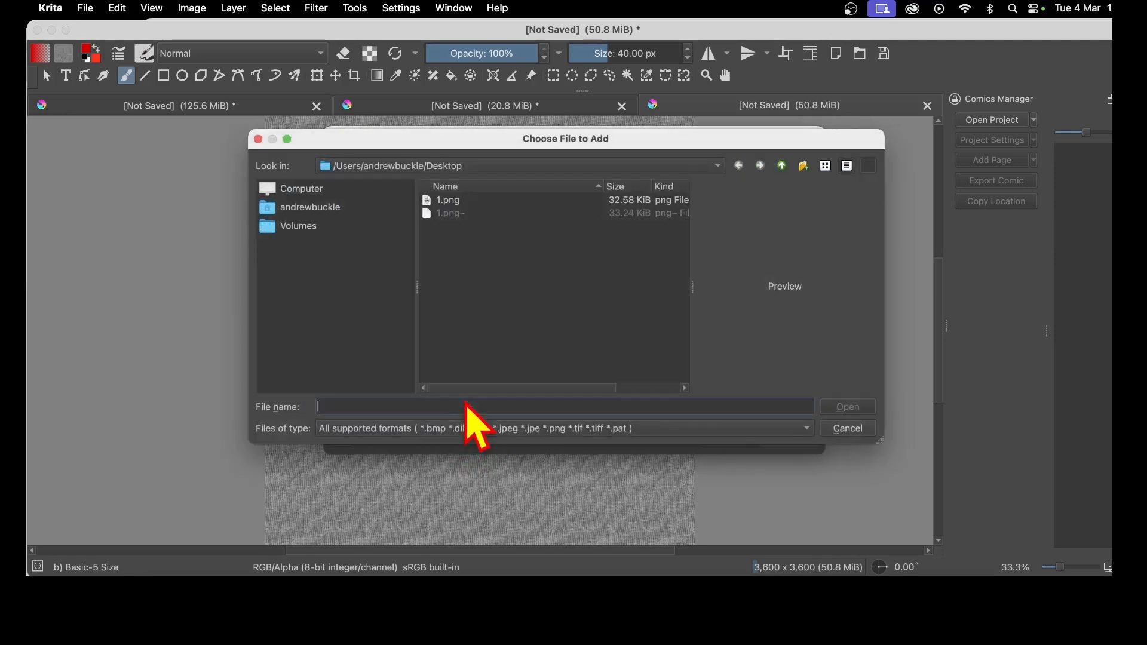
click(449, 202)
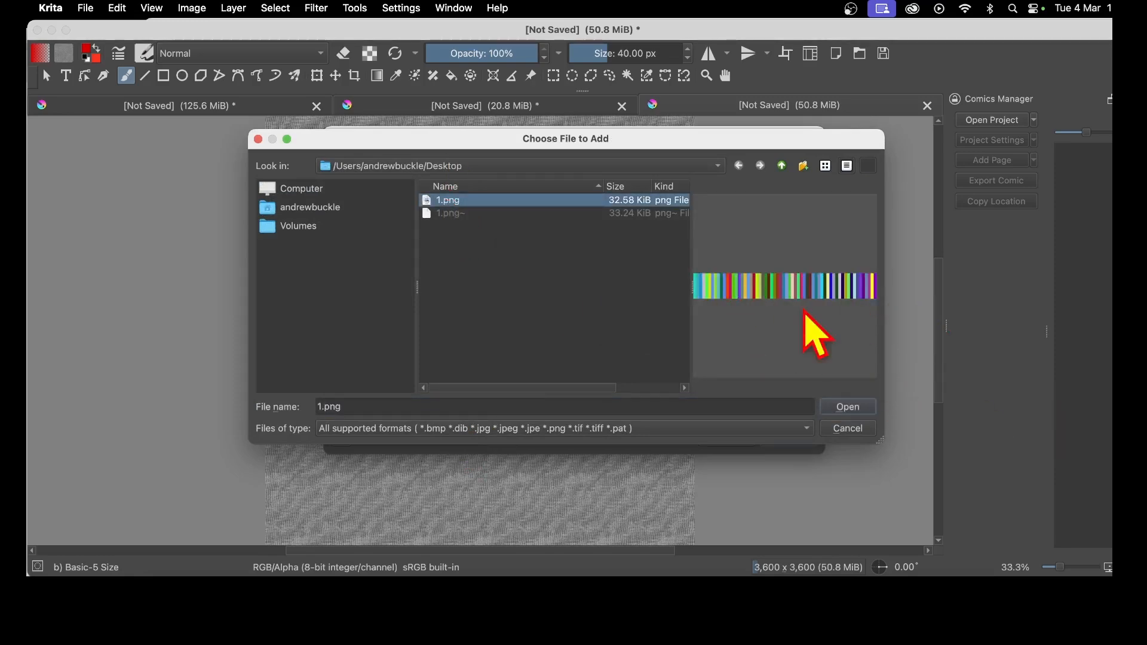
click(836, 408)
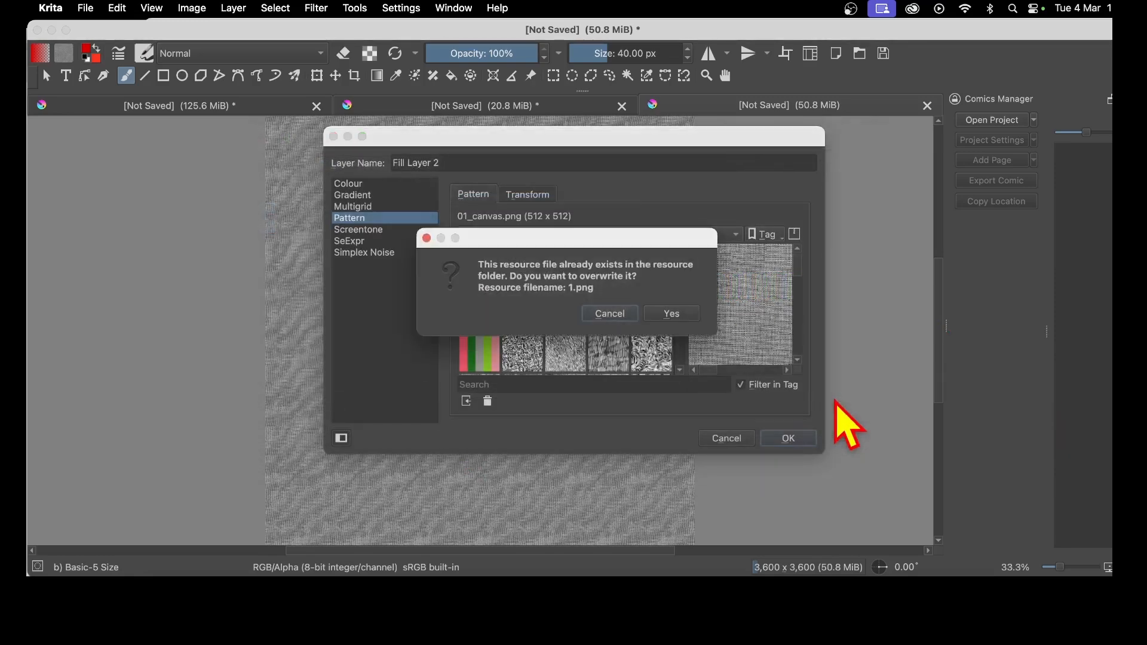
click(671, 313)
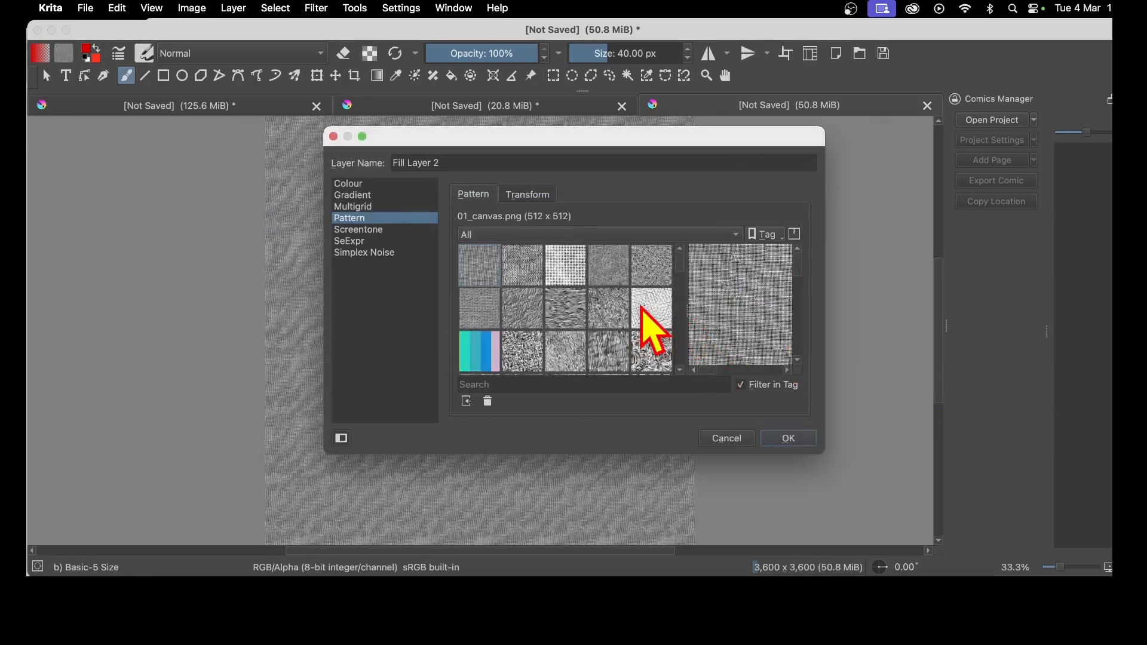
Step: Try filling the canvas with the imported 1.png stripe pattern at its default transform, and undo the added fill layer
mouse_move(641, 306)
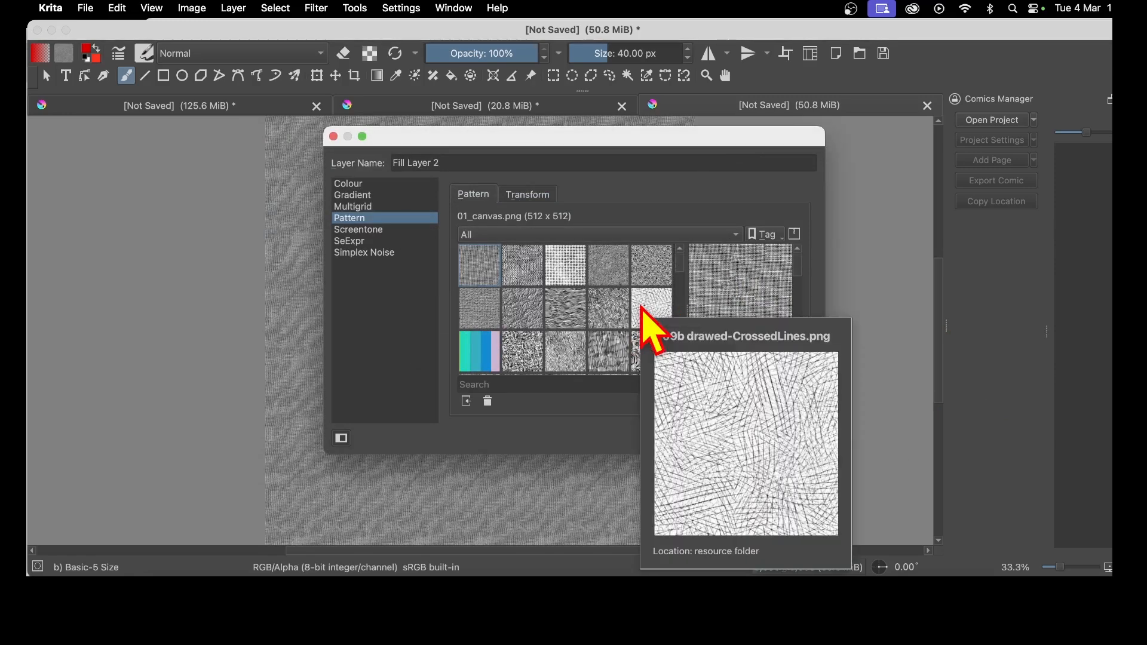
click(477, 349)
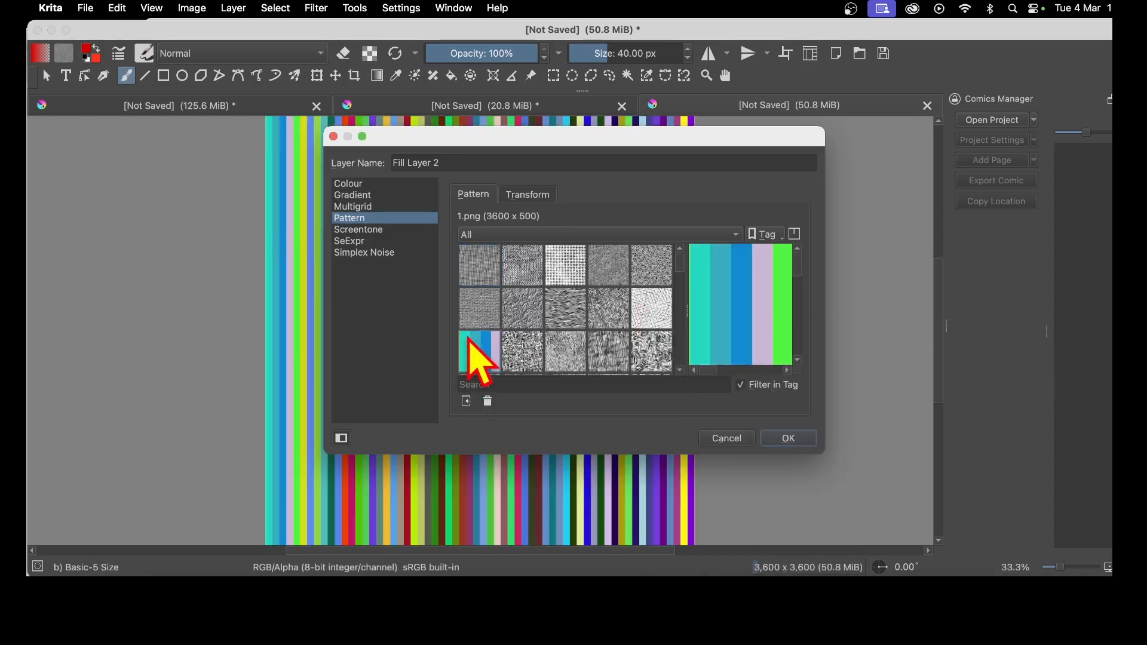
mouse_move(472, 141)
mouse_down()
mouse_move(569, 152)
mouse_move(469, 152)
mouse_up()
click(784, 449)
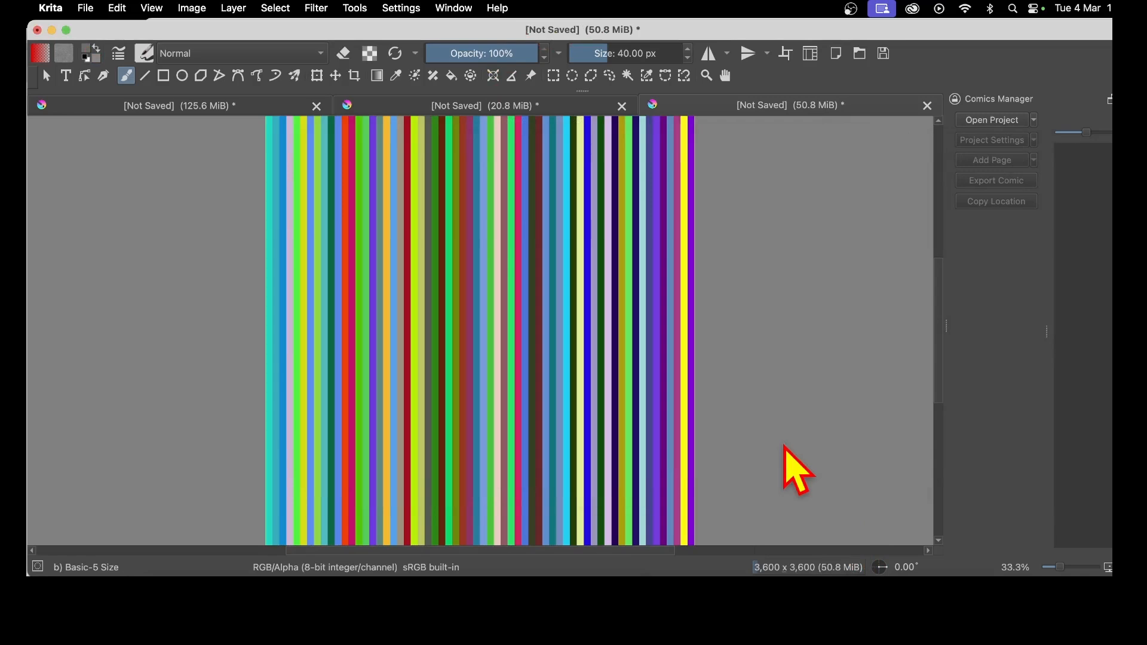
key(super+z)
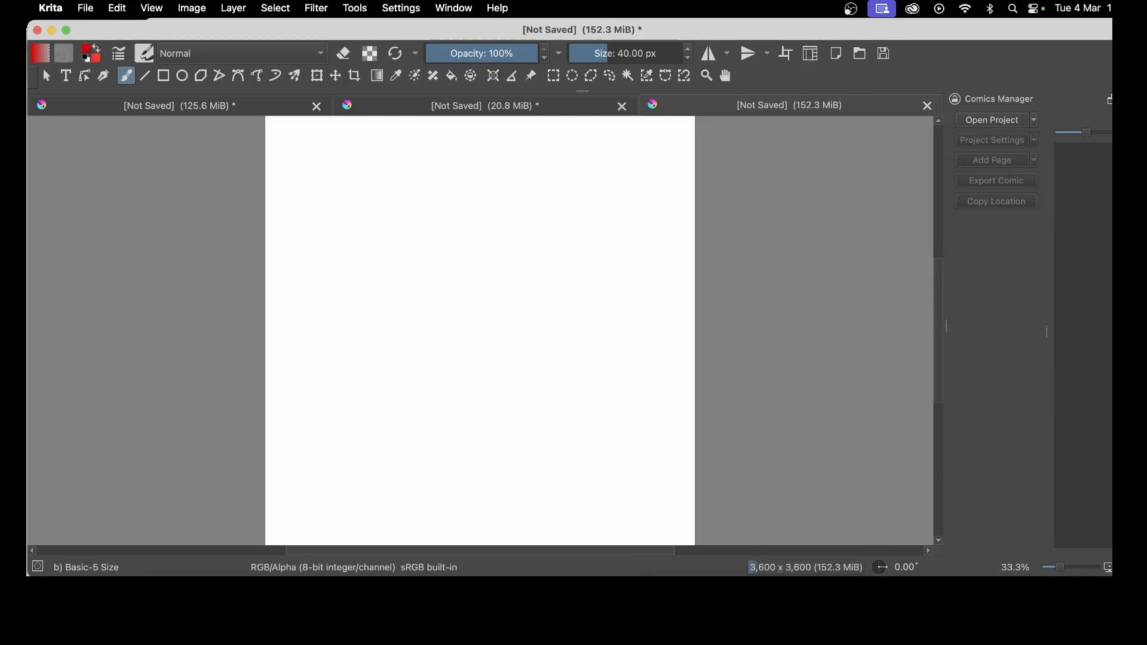
Step: Start another fill layer of type Pattern and choose the striped 1.png pattern for it
click(233, 8)
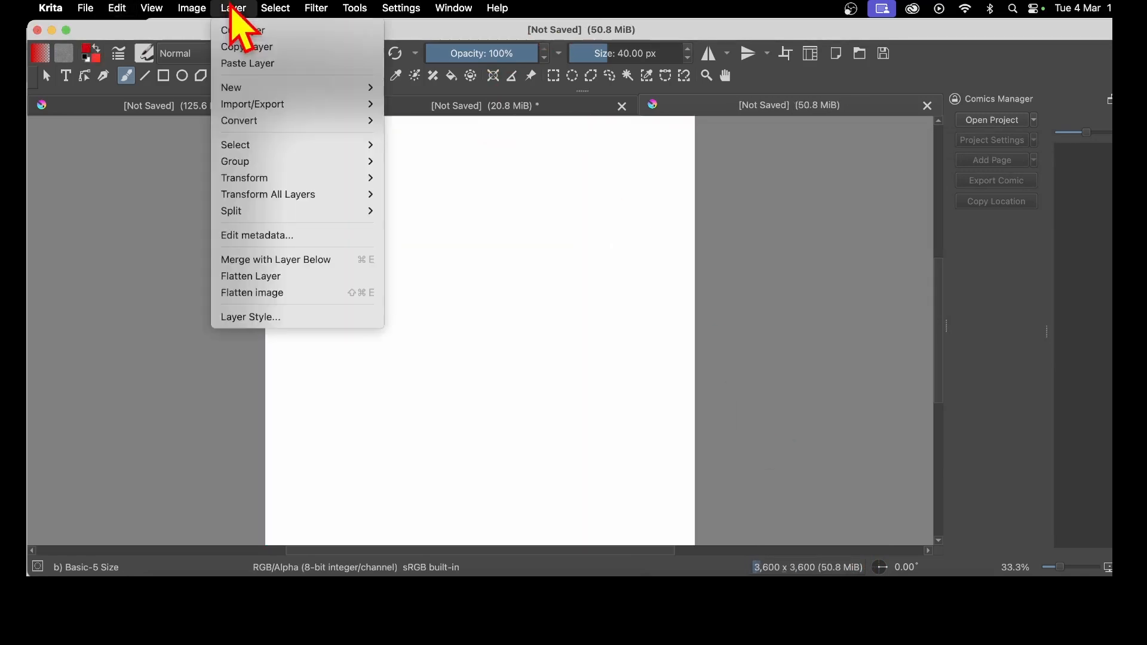
mouse_move(240, 91)
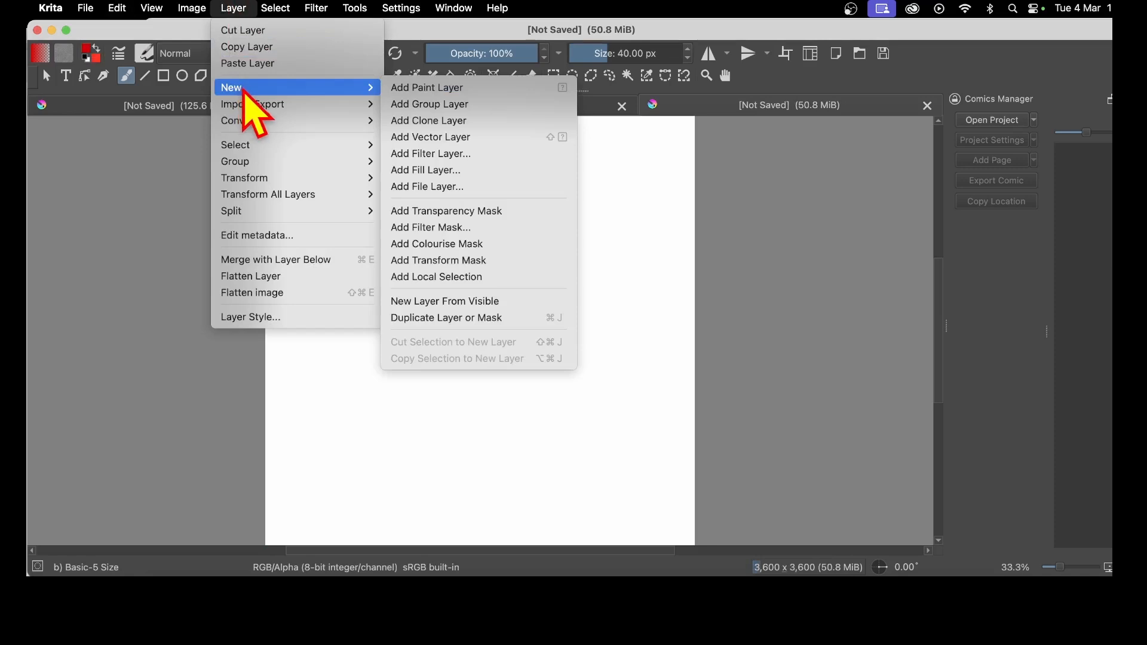
click(446, 173)
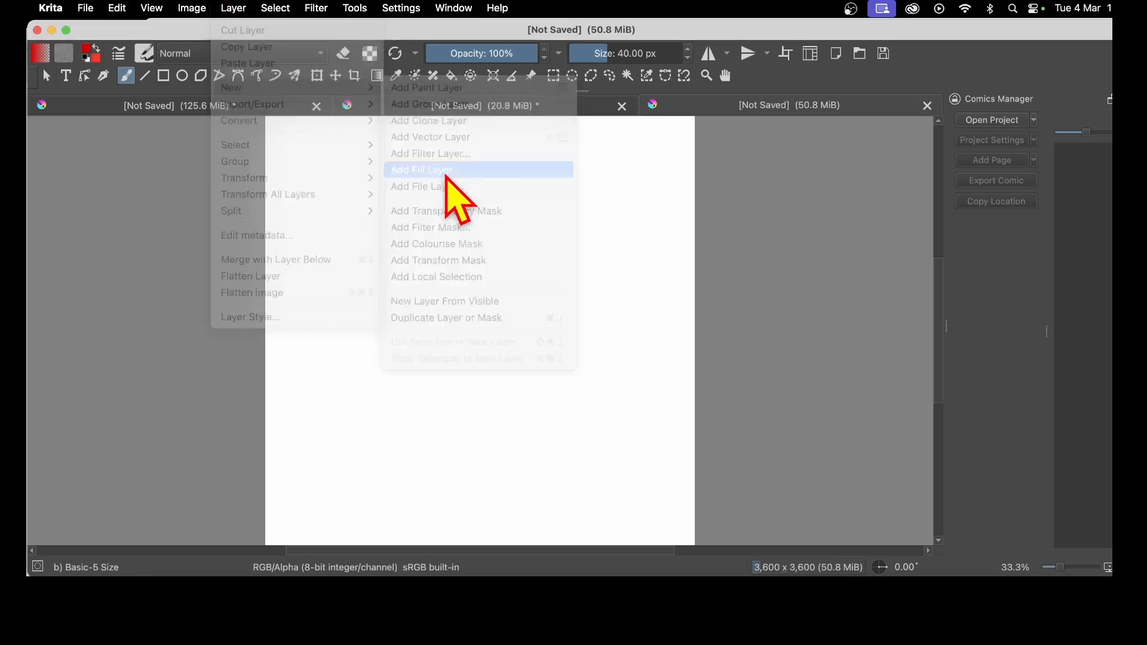
click(367, 230)
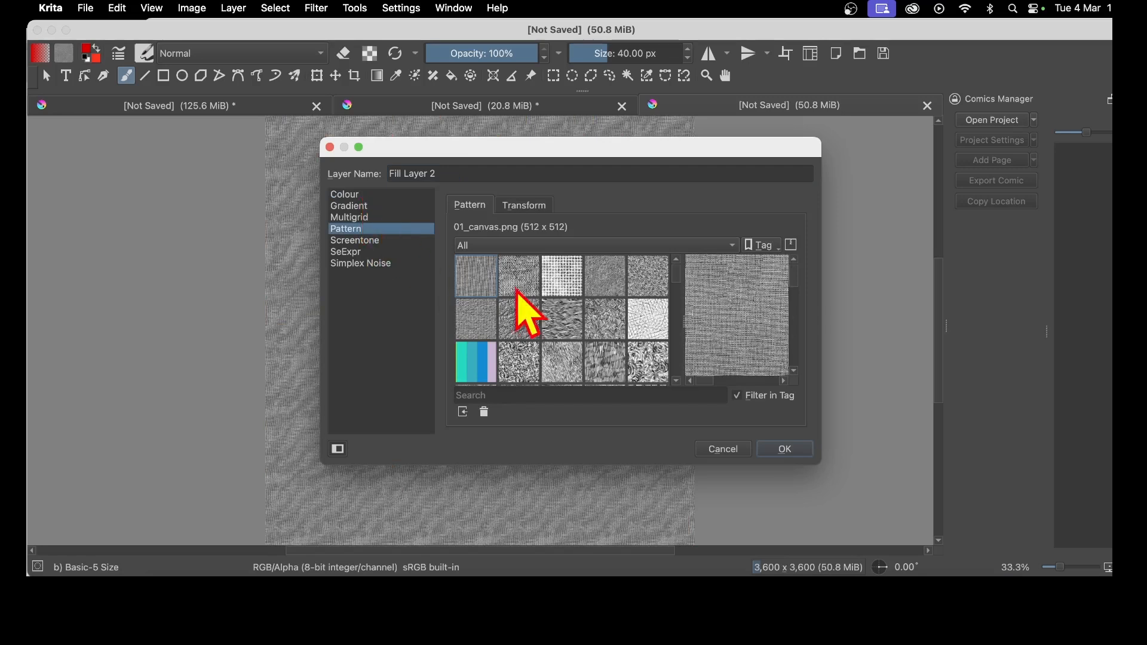
click(477, 362)
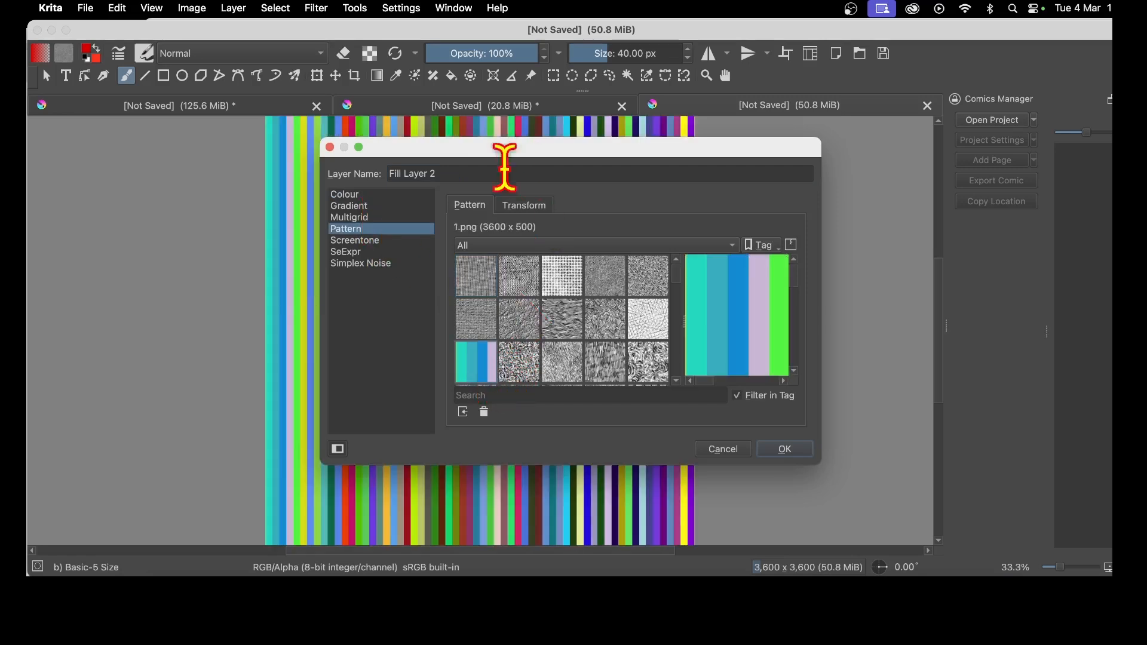
Step: Transform the pattern with a 45° rotation, 50% width and height scale and a positive X shear, and create the fill layer
click(533, 209)
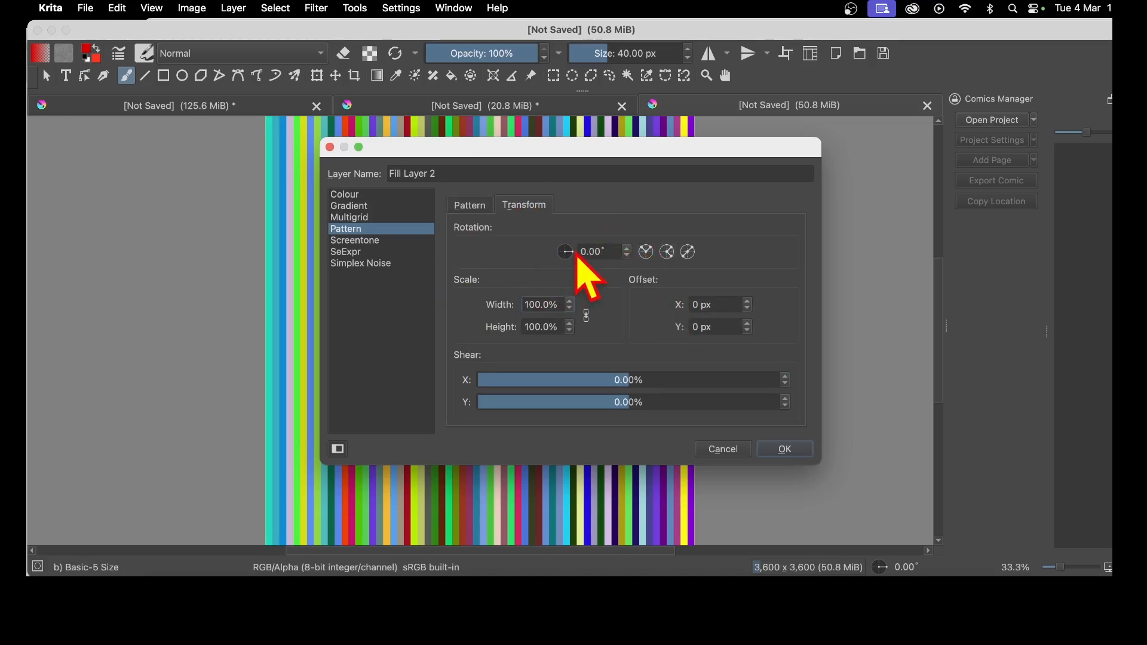
drag(573, 252, 570, 261)
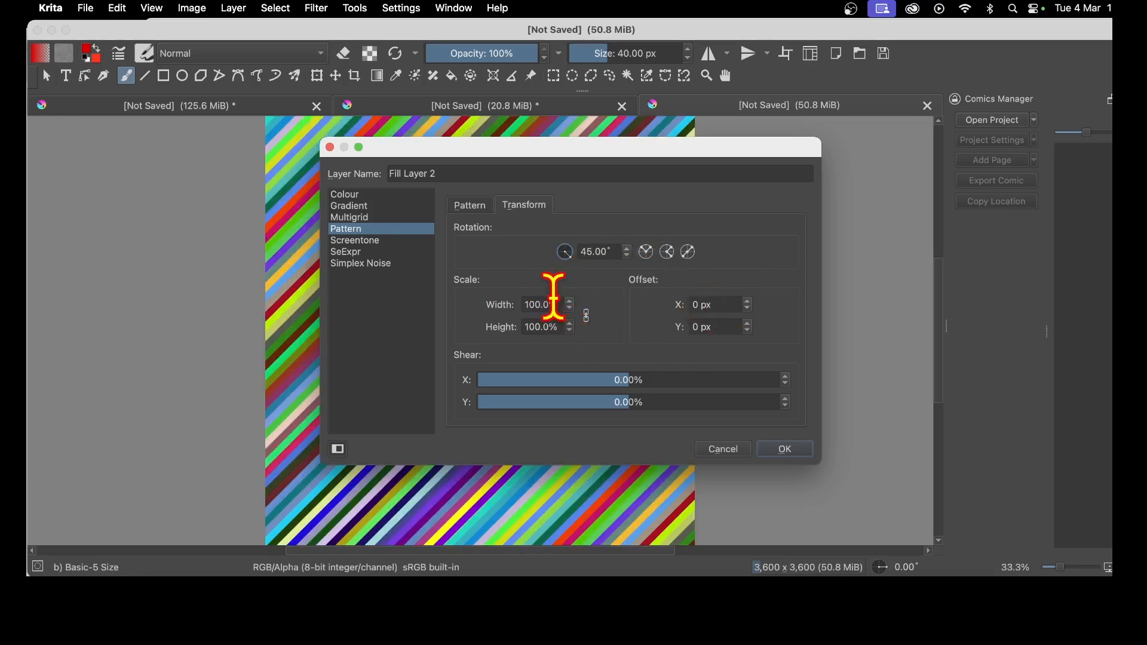
drag(553, 302, 500, 292)
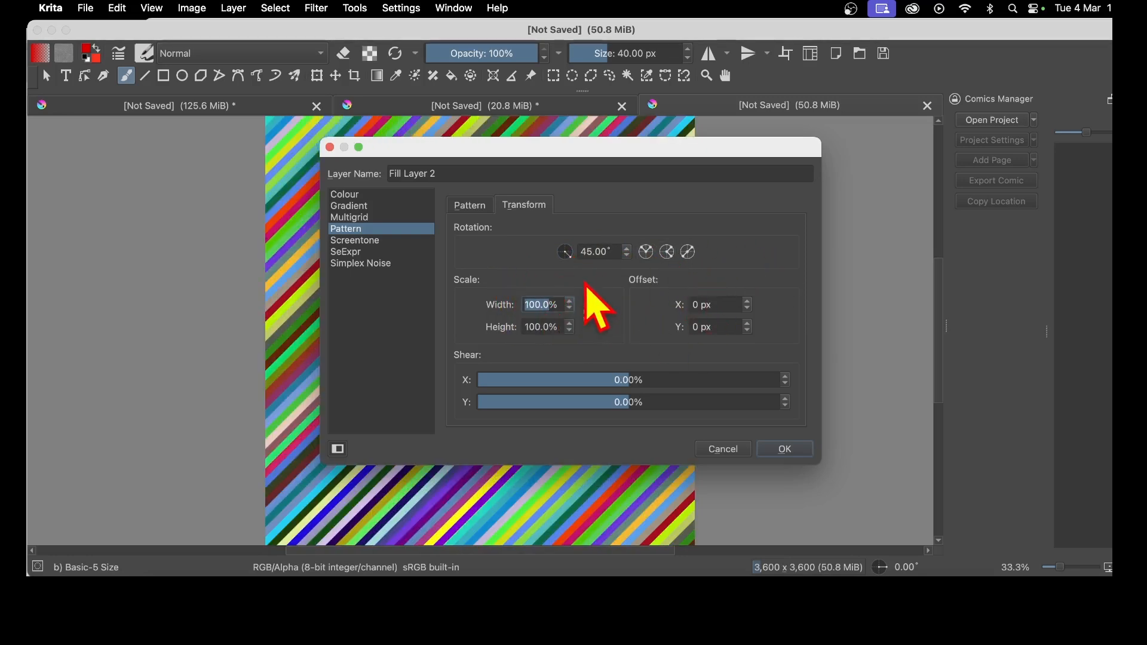
text(50)
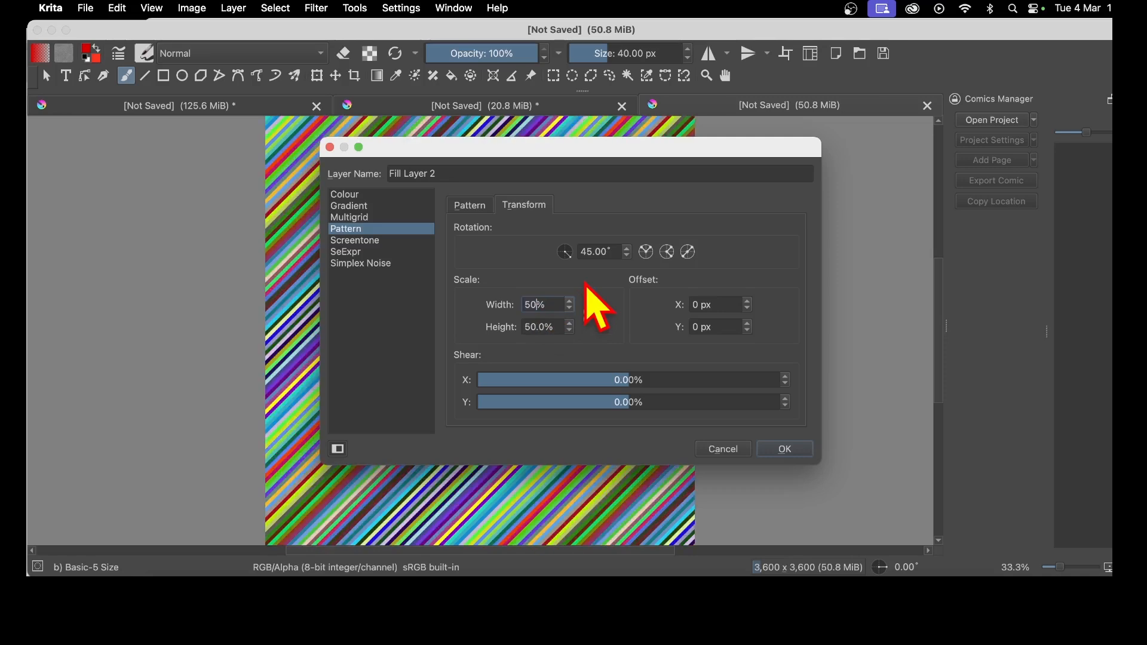
key(Tab)
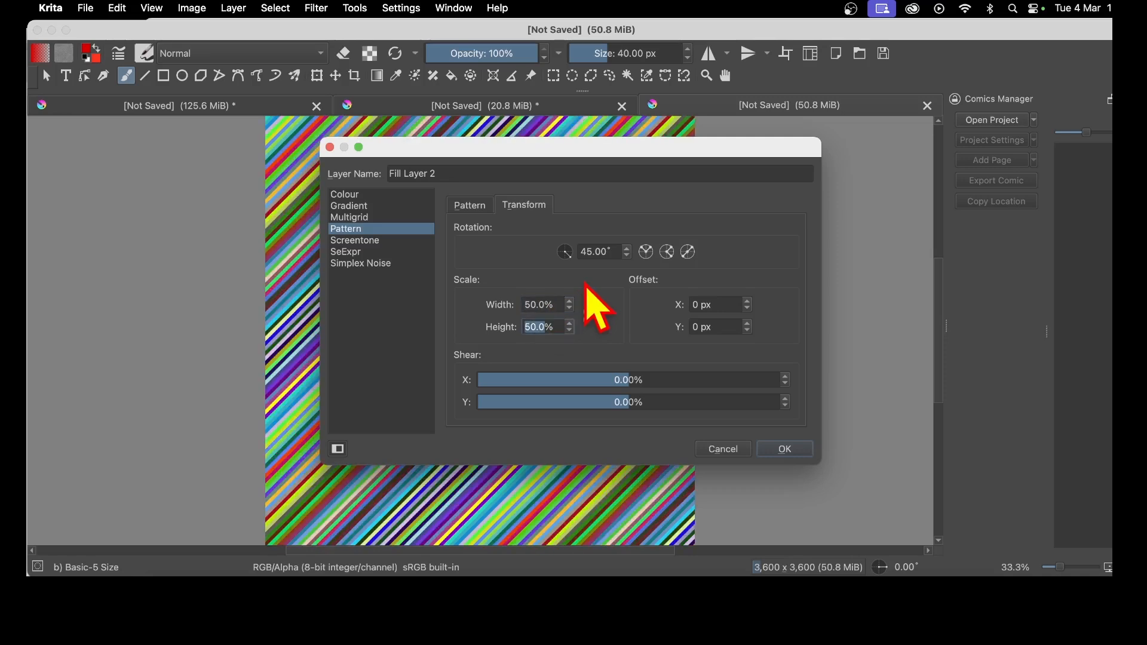
drag(621, 384, 702, 384)
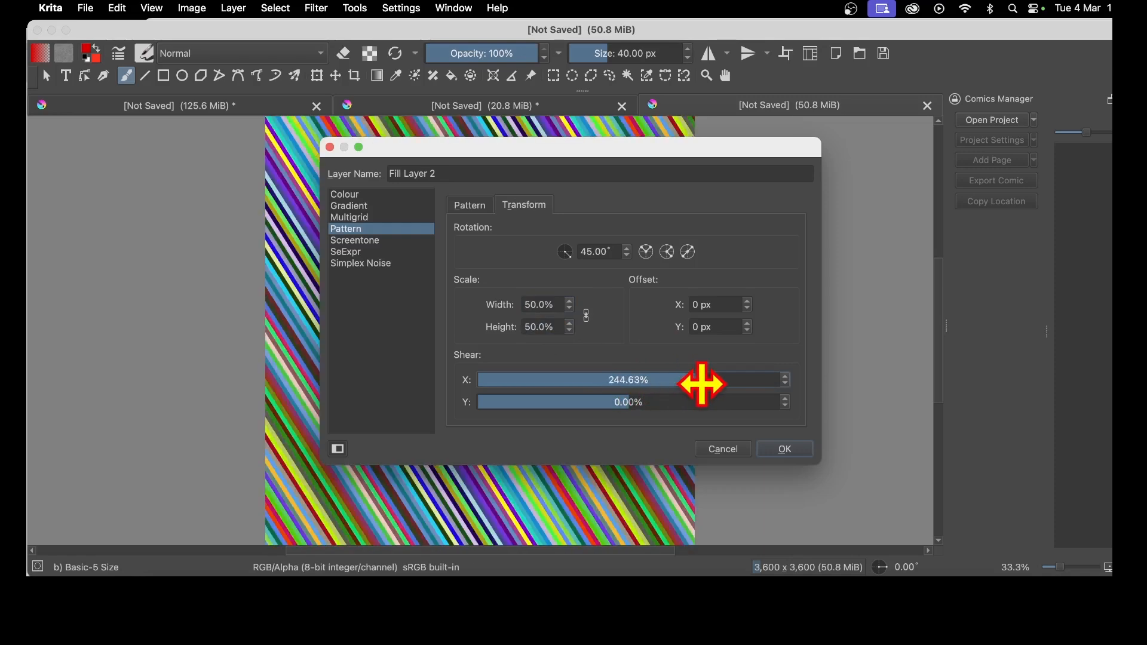
click(796, 453)
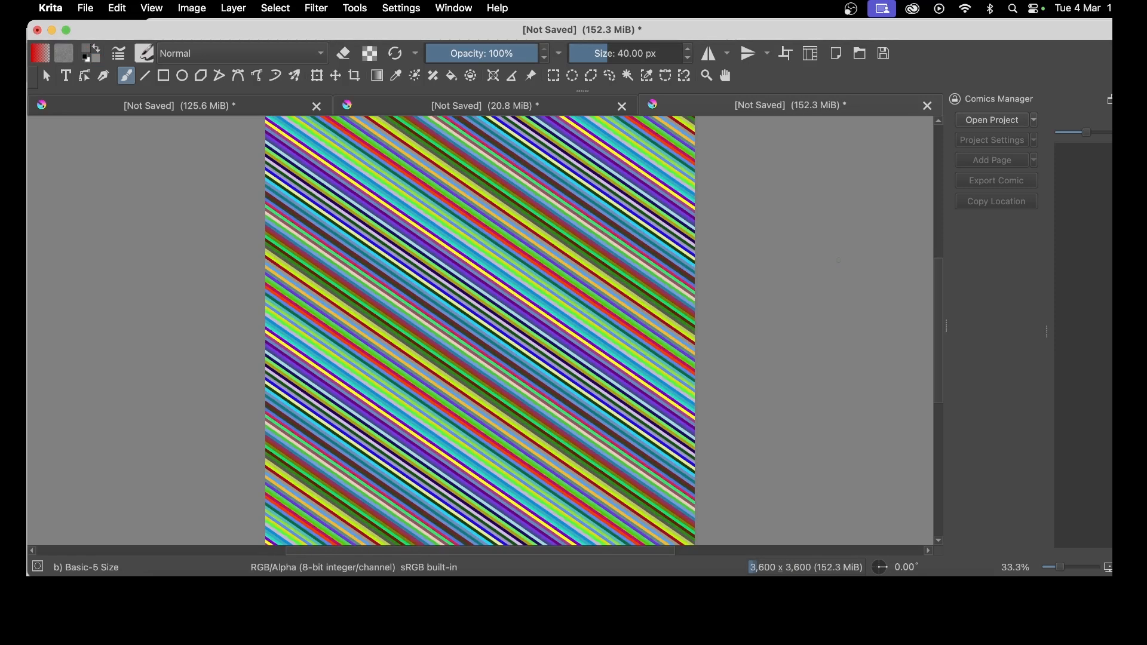
click(326, 8)
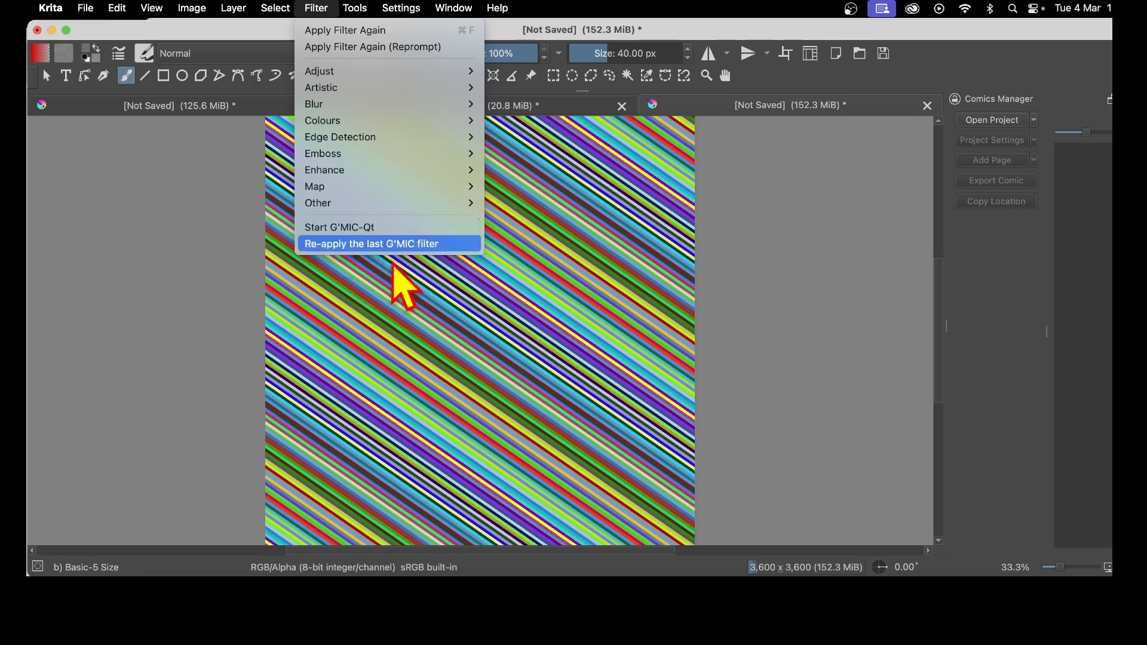
click(819, 320)
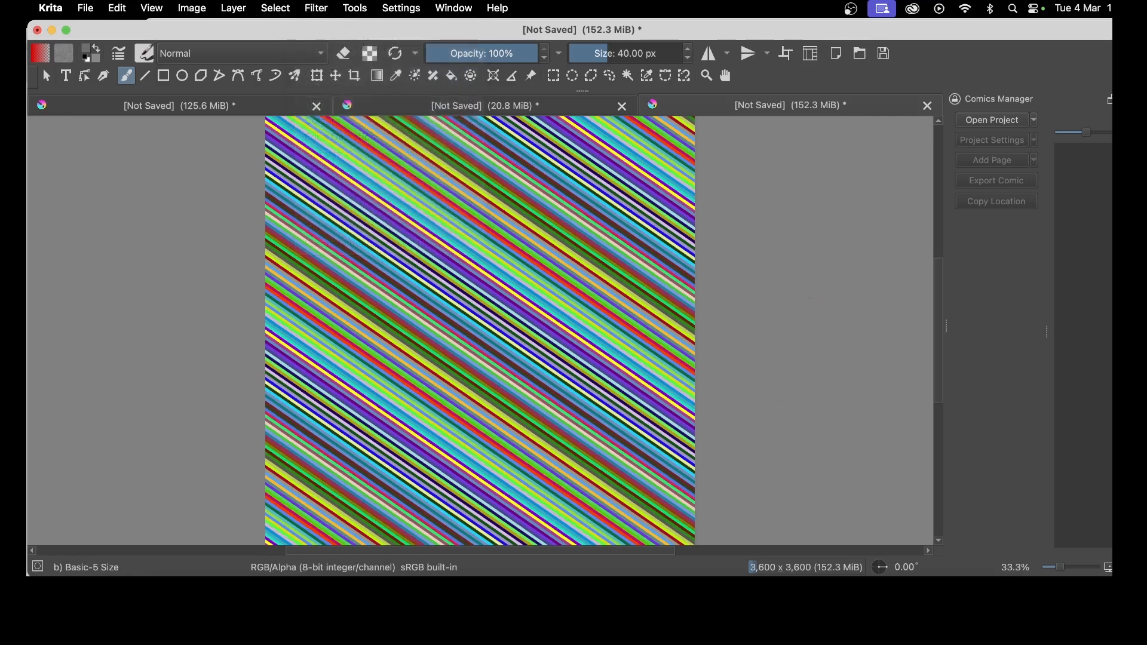